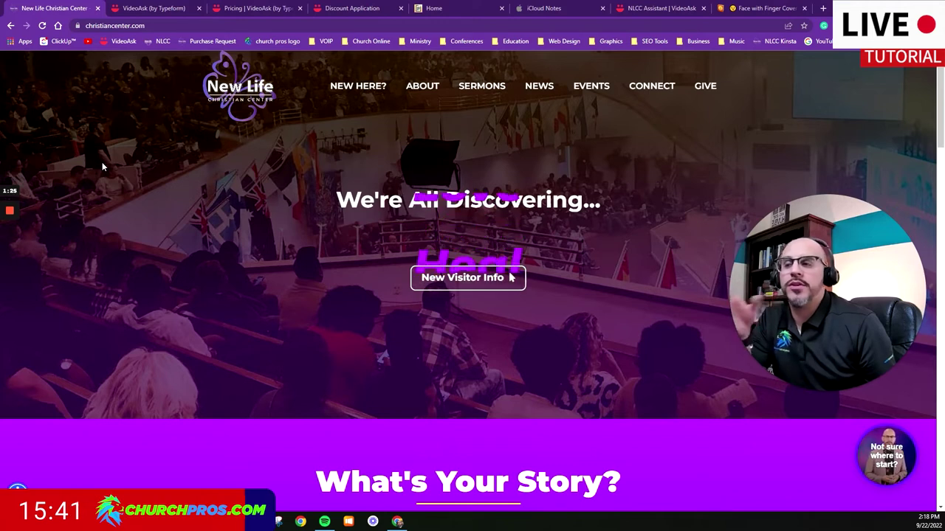
- Open the VideoAsk home page and look over its introduction
left_click(156, 9)
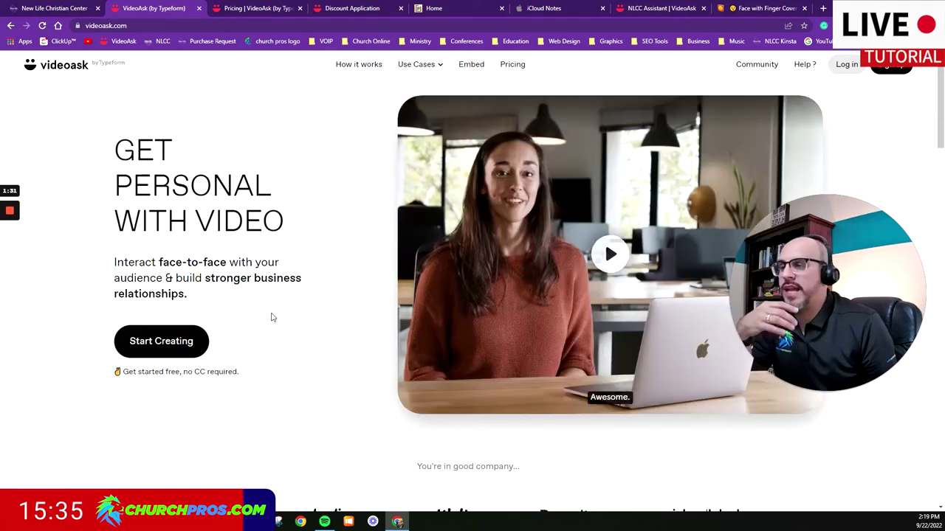
scroll(271, 317, "down", 1)
scroll(271, 316, "up", 1)
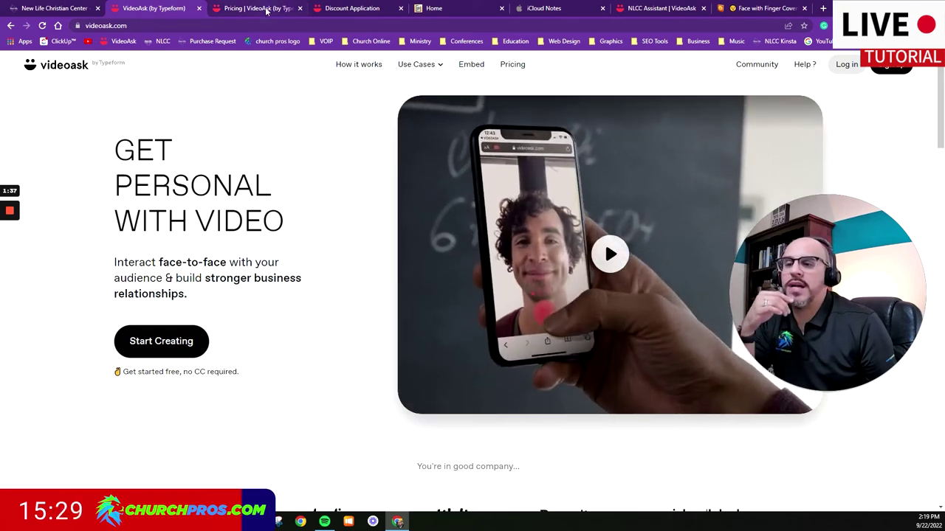
- Review the VideoAsk pricing plans and show their monthly prices
key("ctrl+Tab")
scroll(125, 370, "down", 1)
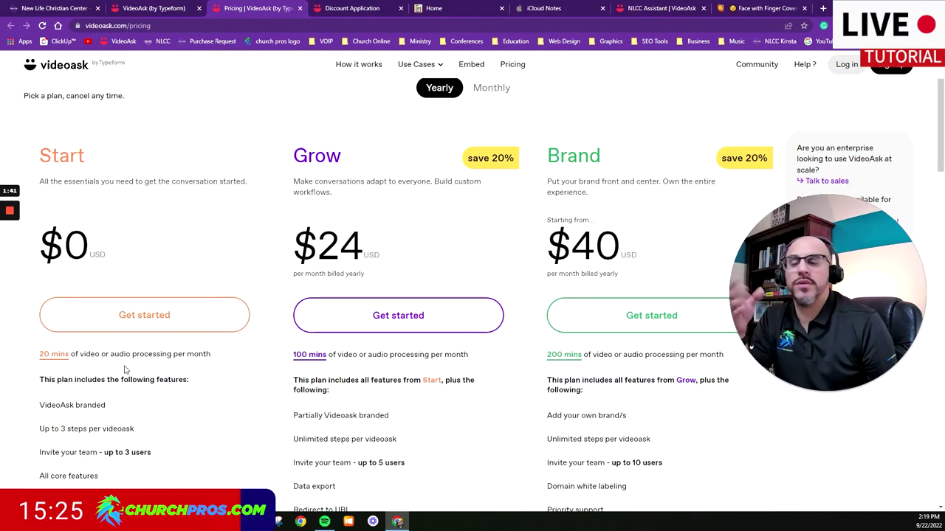
mouse_move(89, 439)
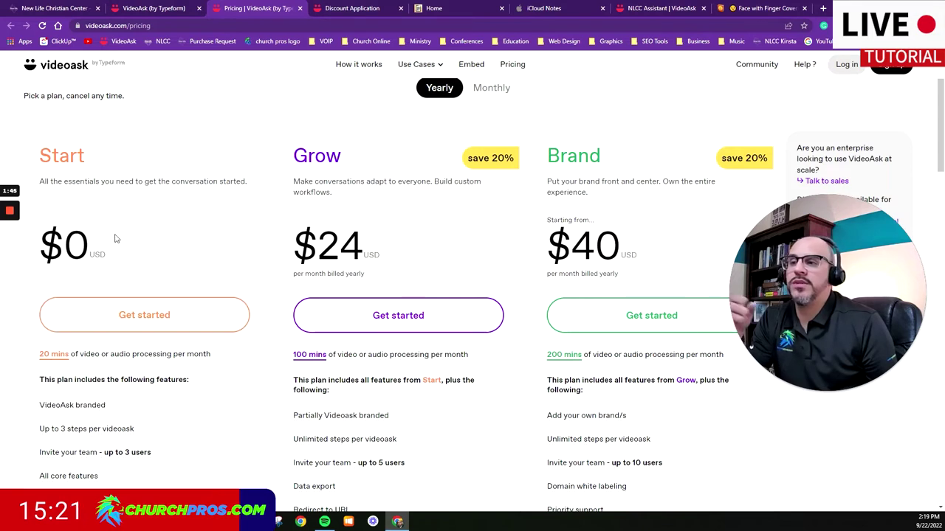
left_click(490, 90)
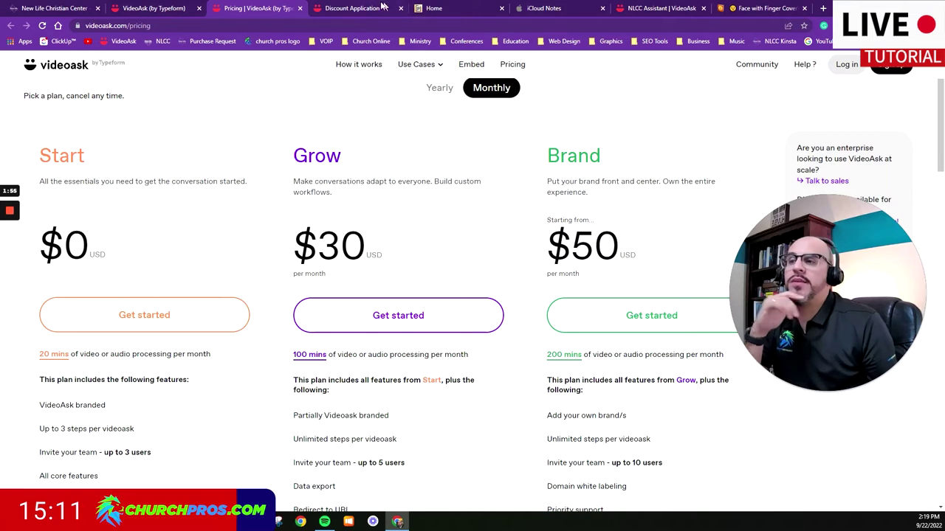
- View the VideoAsk discount application page, followed by the VideoAsk Scripts (New Life) note in iCloud Notes
mouse_move(366, 17)
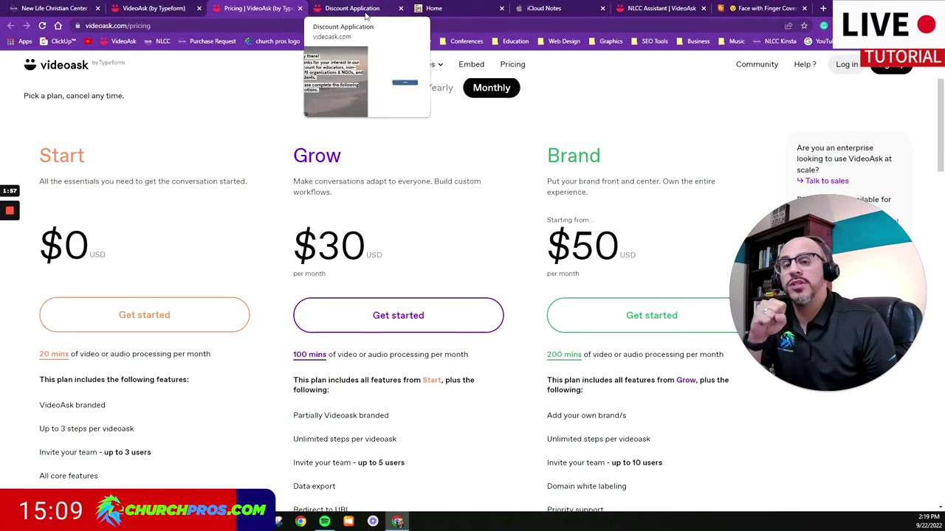
left_click(366, 15)
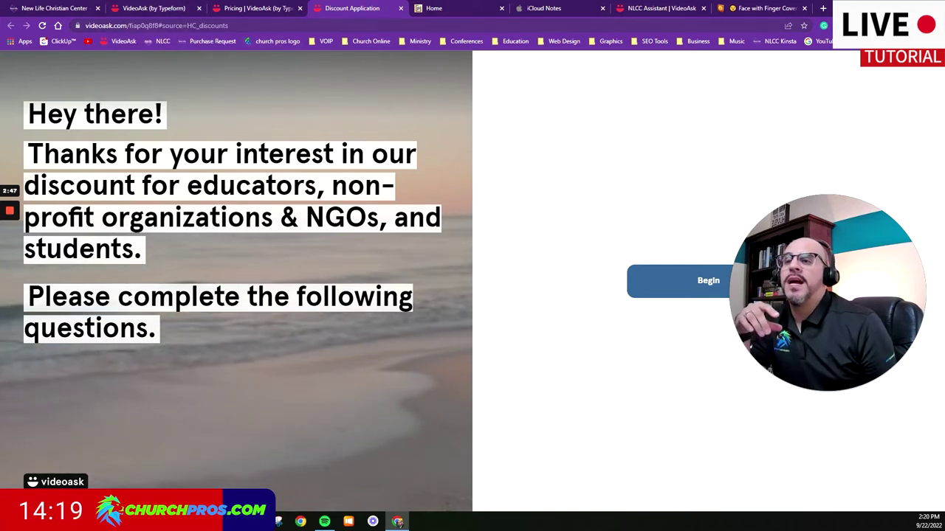
left_click(546, 9)
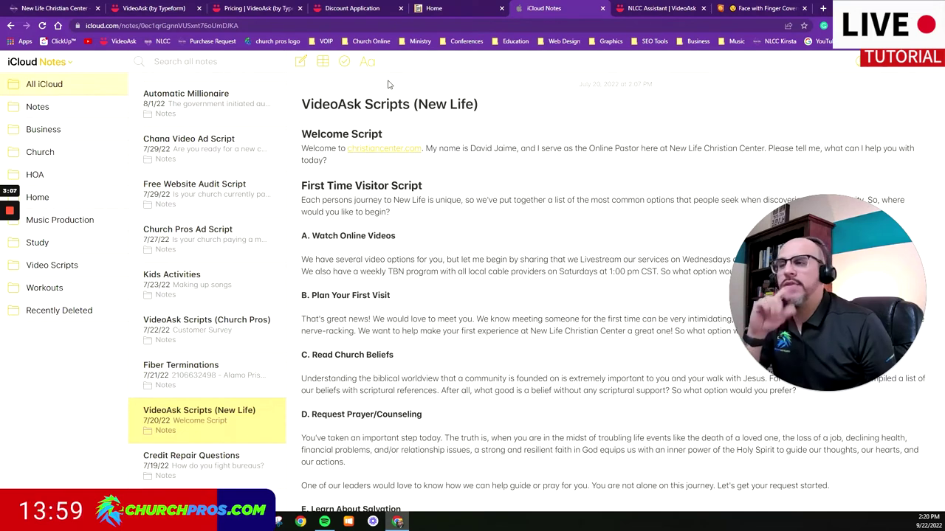
- Open the video assistant on the christiancenter.com home page and look through its welcome options
left_click(72, 13)
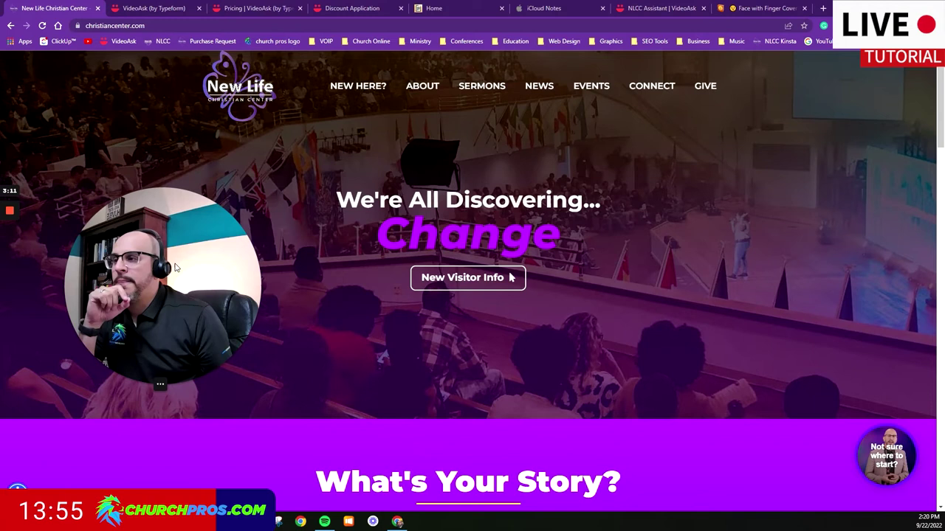
left_click(886, 460)
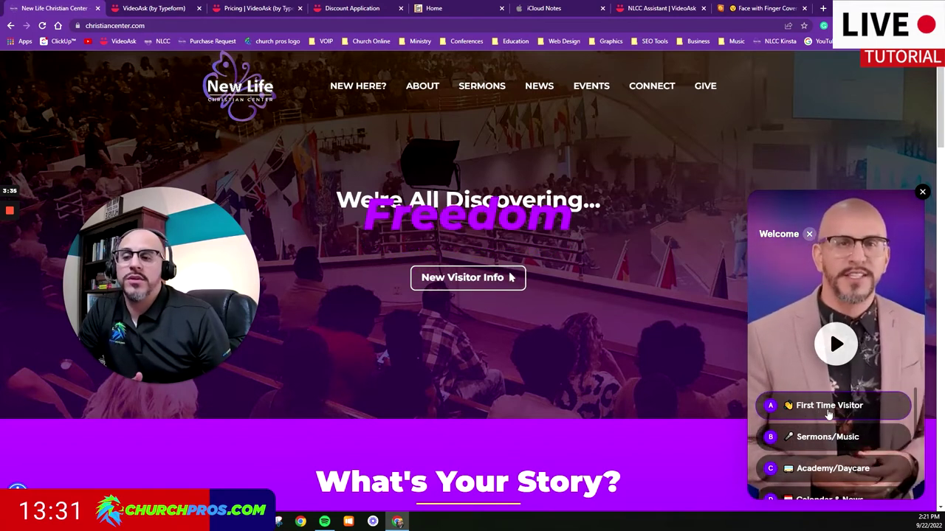
scroll(826, 409, "down", 2)
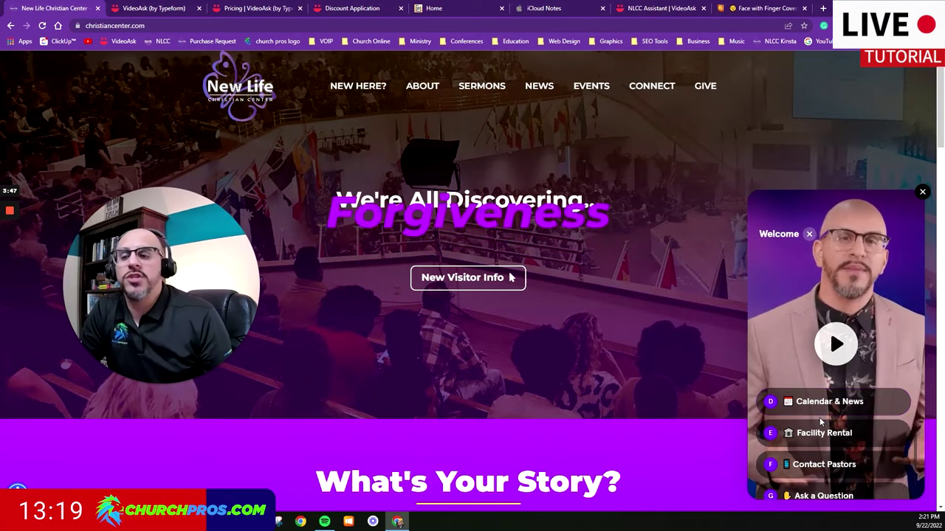
scroll(821, 435, "up", 3)
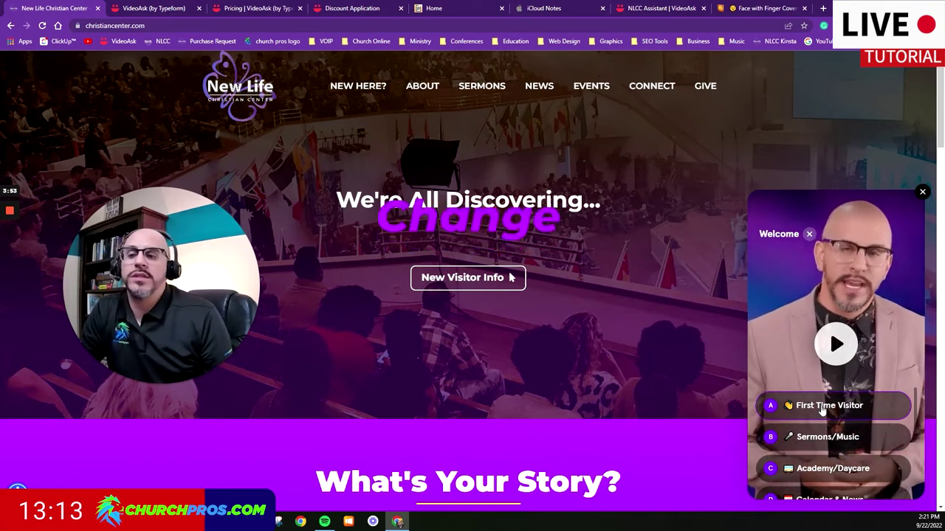
- Choose First Time Visitor in the video assistant and look through all of its follow-up options
scroll(817, 344, "down", 1)
left_click(821, 390)
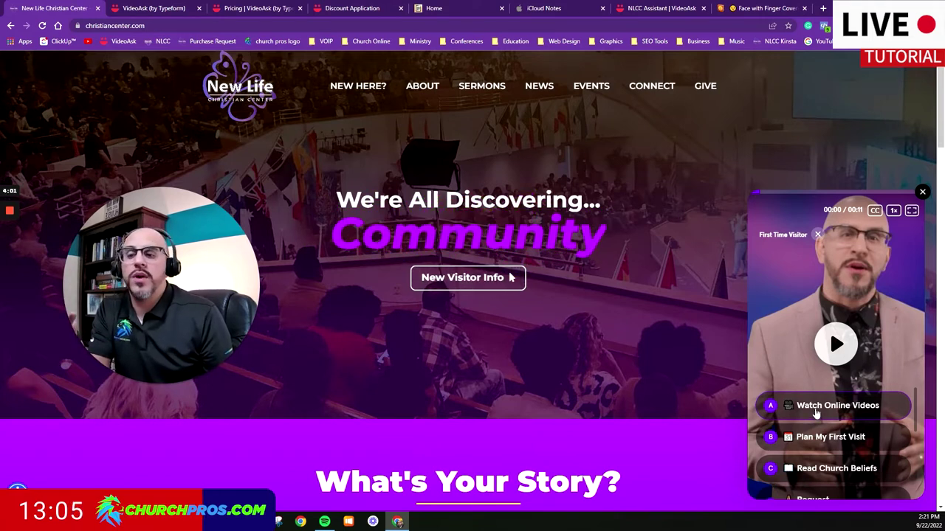
scroll(816, 414, "down", 1)
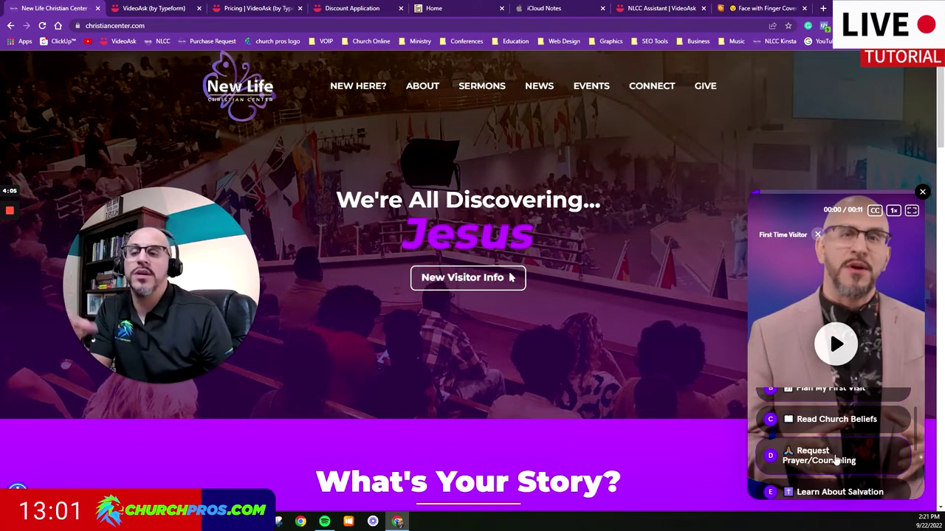
scroll(836, 458, "down", 1)
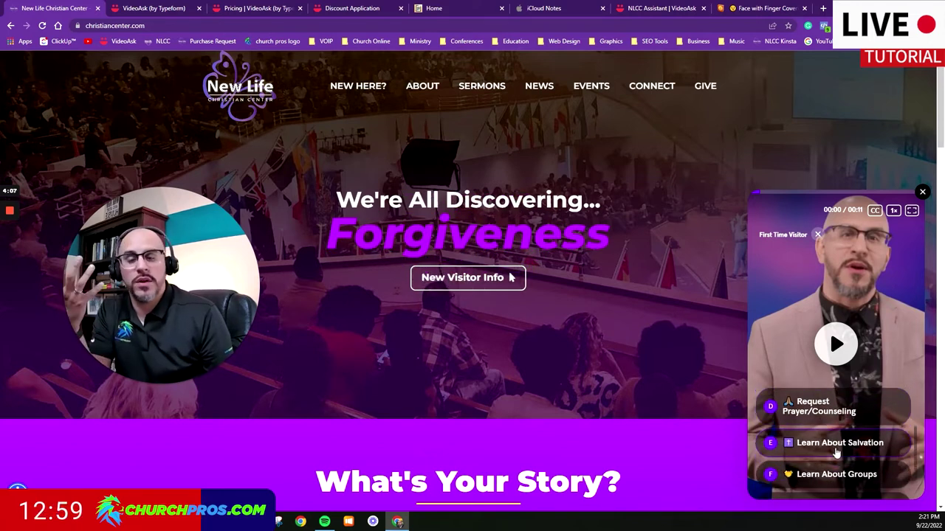
scroll(836, 454, "down", 1)
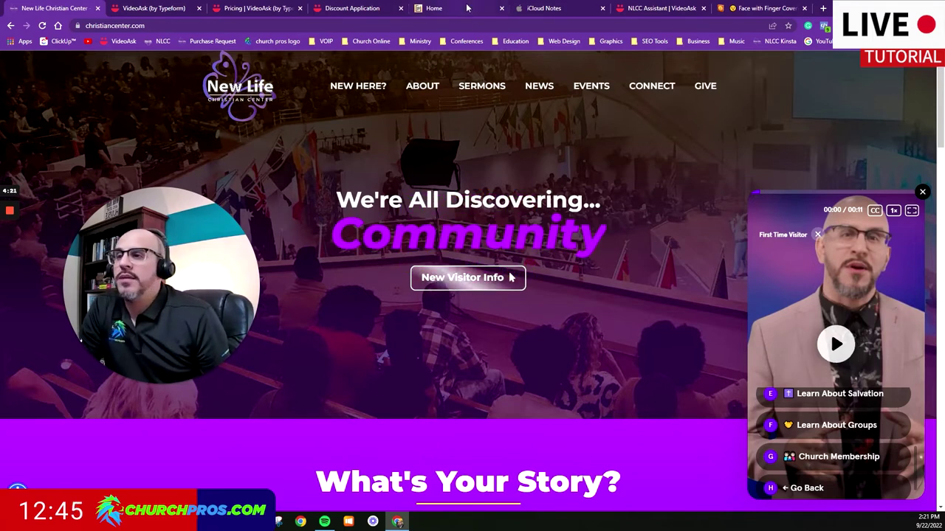
- Read through the VideoAsk Scripts (New Life) note in iCloud Notes and view the PromptSmart teleprompter site
left_click(544, 8)
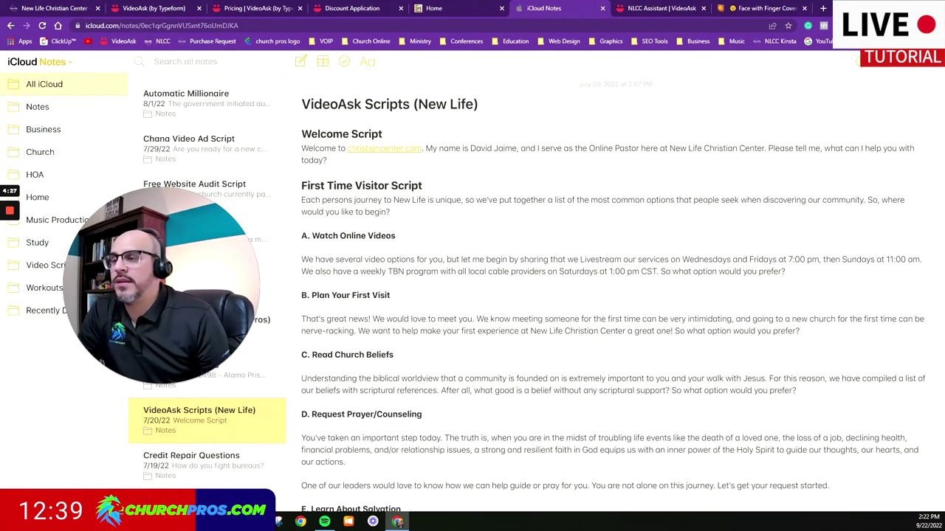
scroll(622, 295, "down", 1)
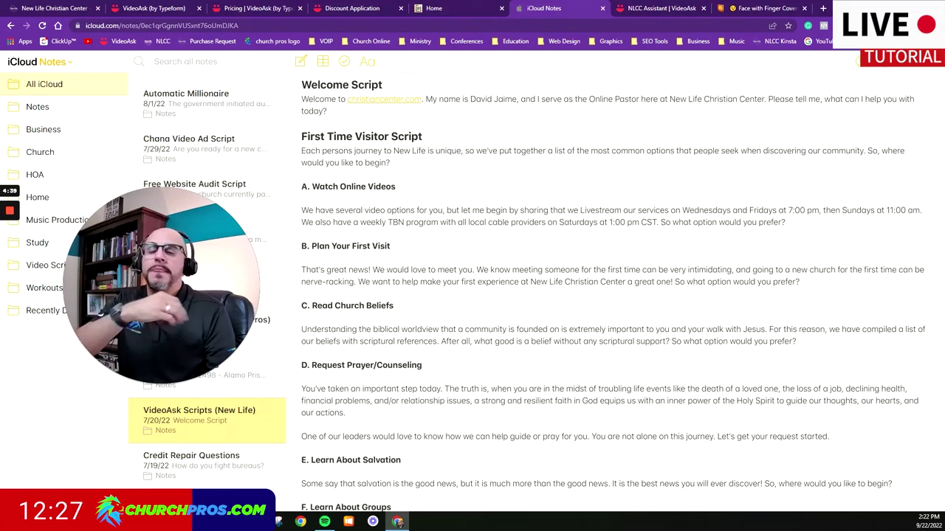
scroll(613, 296, "down", 4)
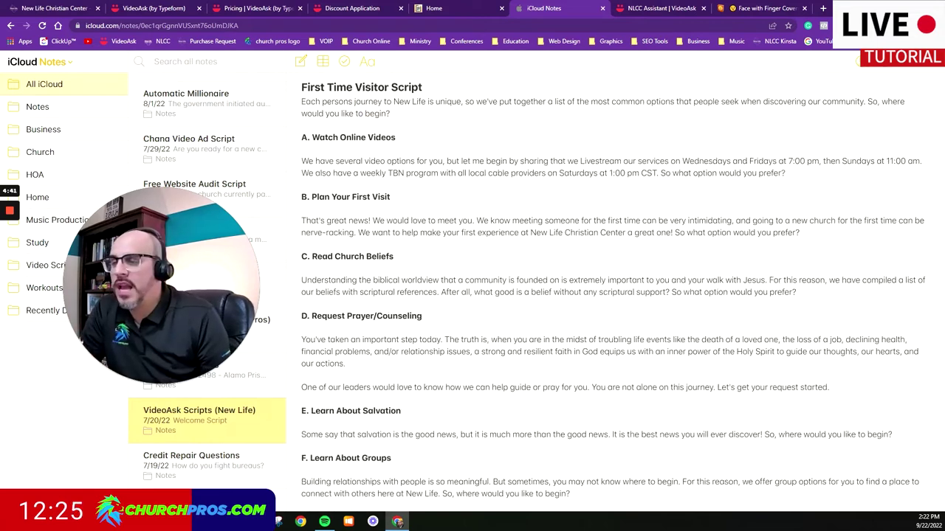
scroll(613, 295, "down", 5)
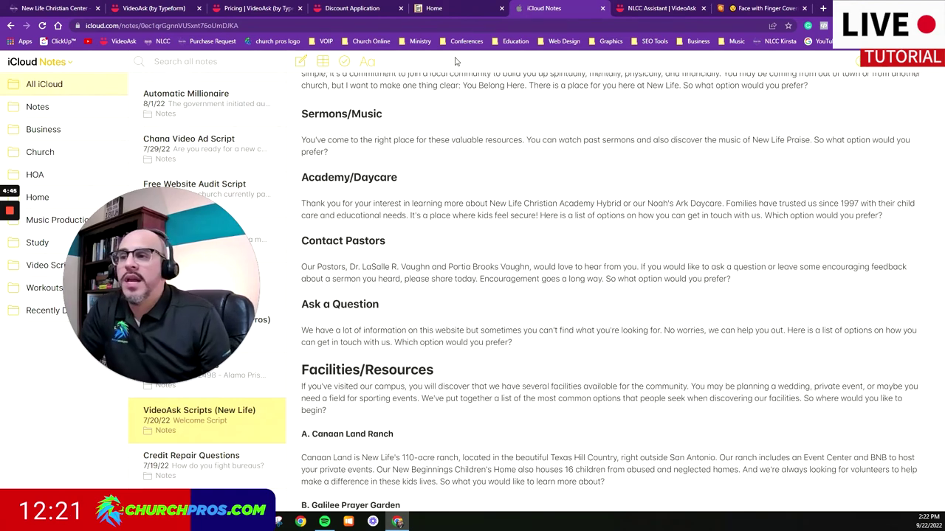
left_click(452, 19)
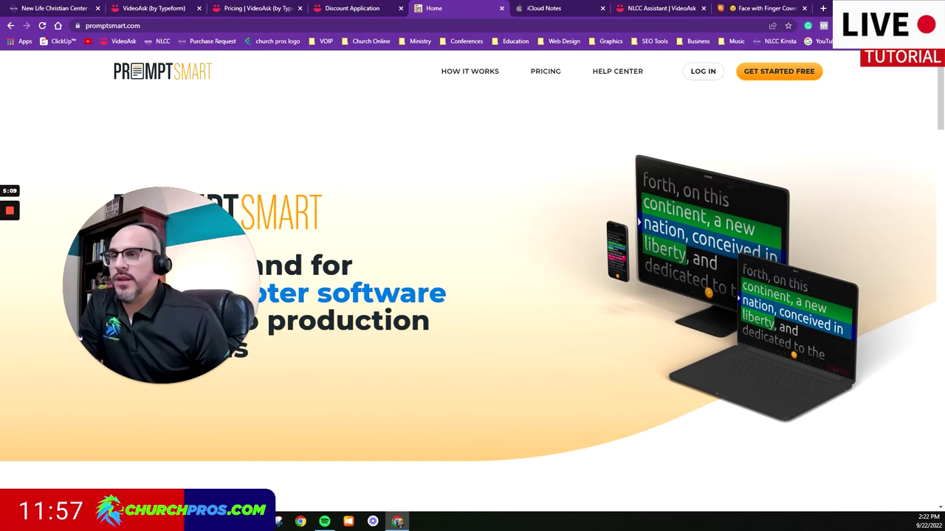
- Switch to the VideoAsk account showing NLCC Assistant and open the template gallery
left_click(647, 14)
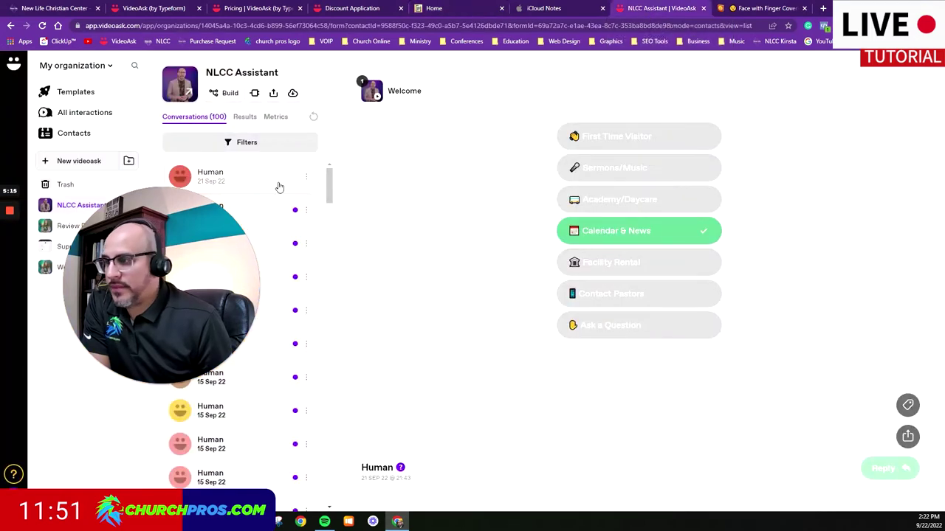
left_click_drag(193, 295, 883, 281)
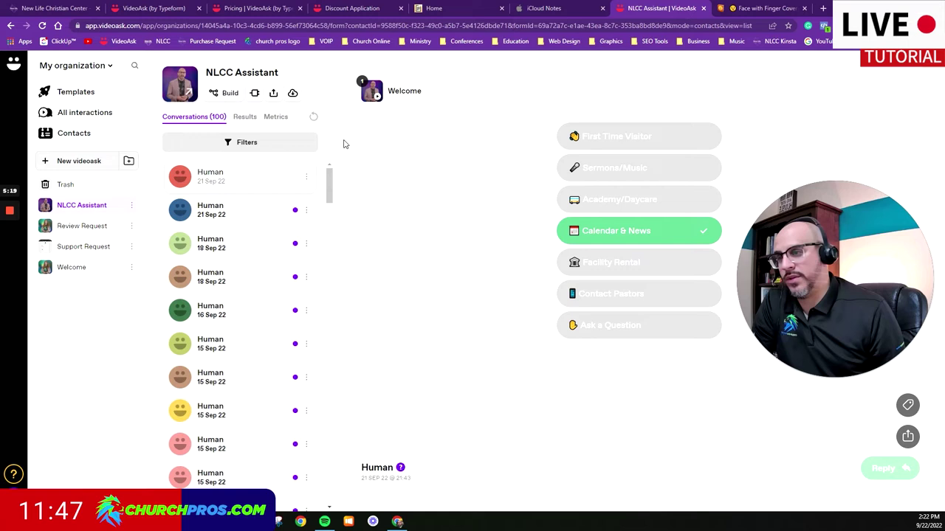
left_click(73, 93)
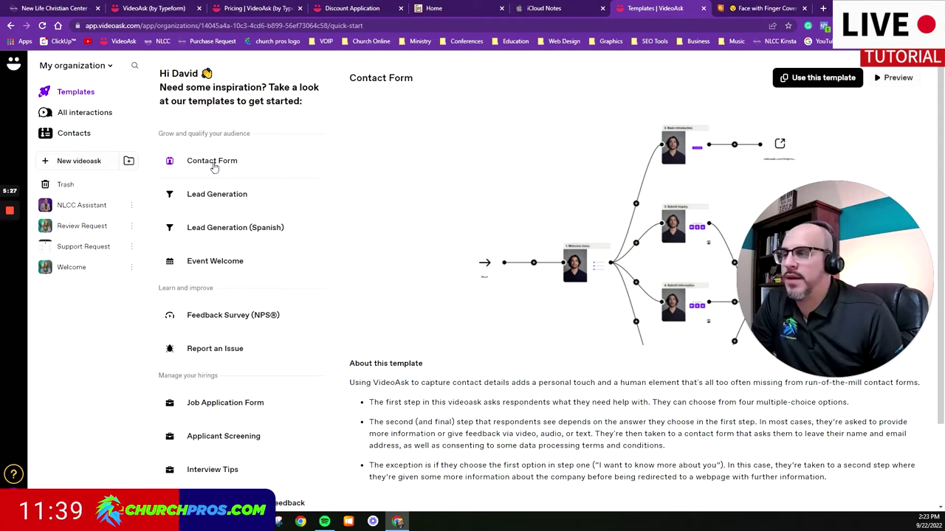
- Look through the event, feedback, issue-reporting and hiring templates, ending on the Lead Generation template
left_click(226, 194)
left_click(229, 260)
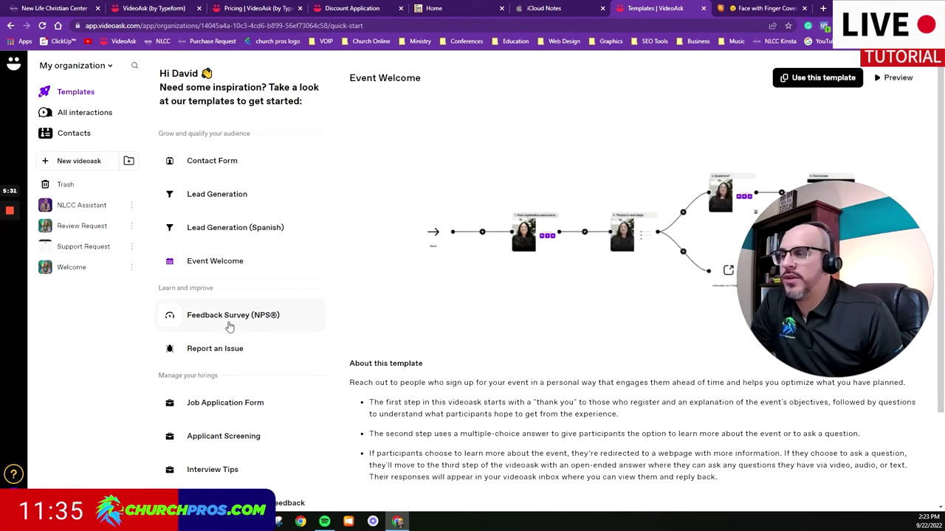
left_click(228, 326)
left_click(225, 353)
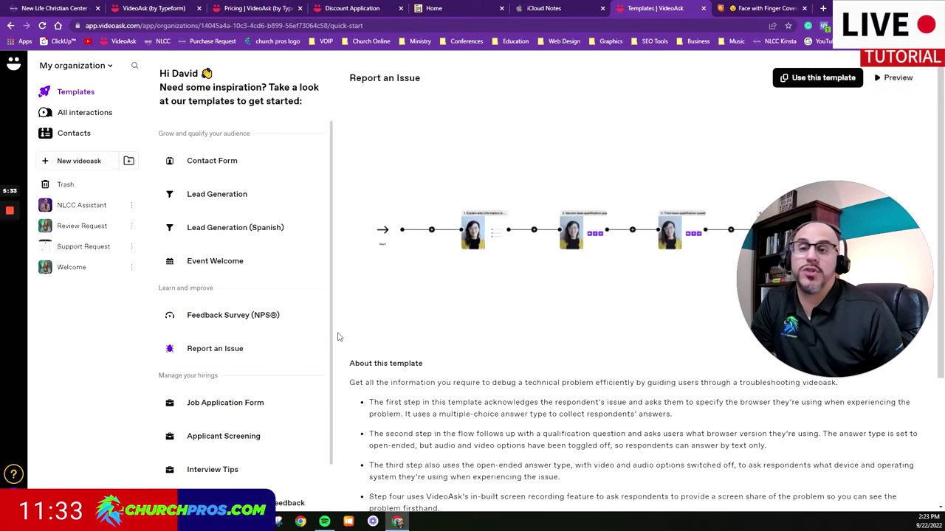
left_click(222, 405)
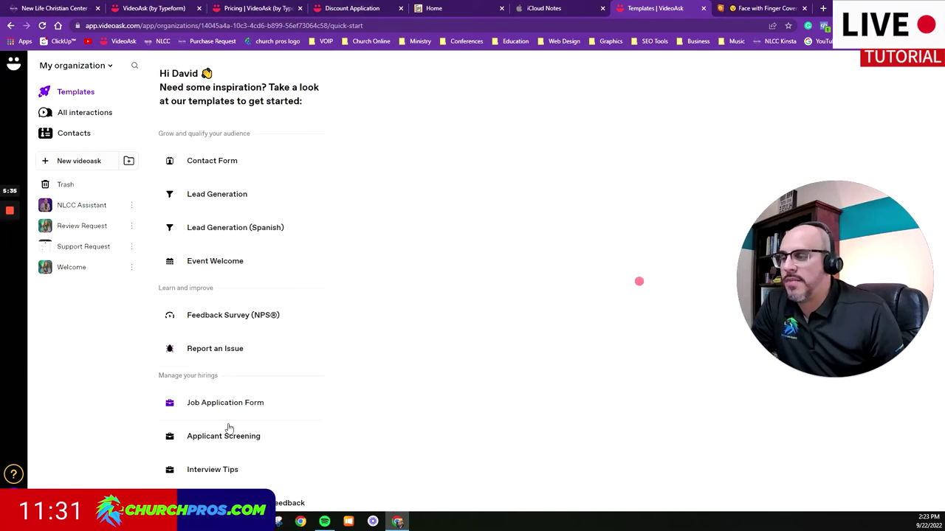
left_click(235, 435)
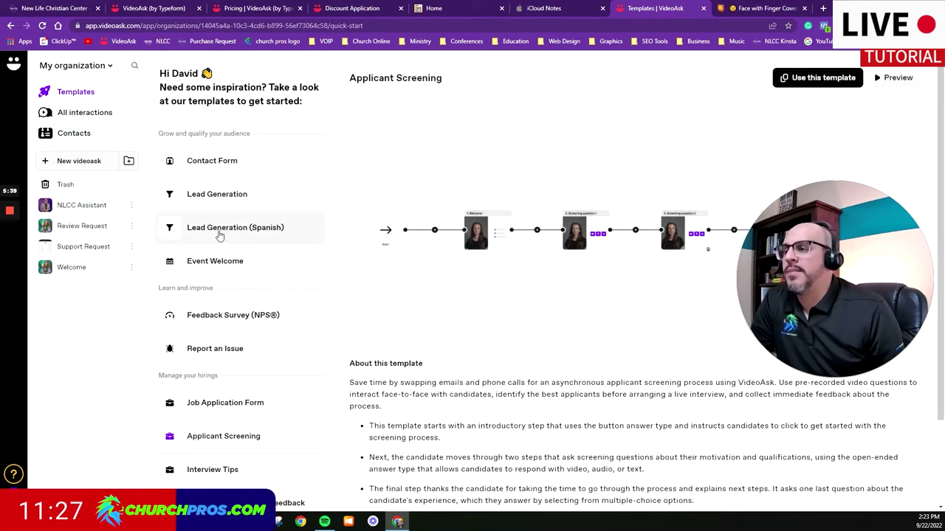
left_click(228, 204)
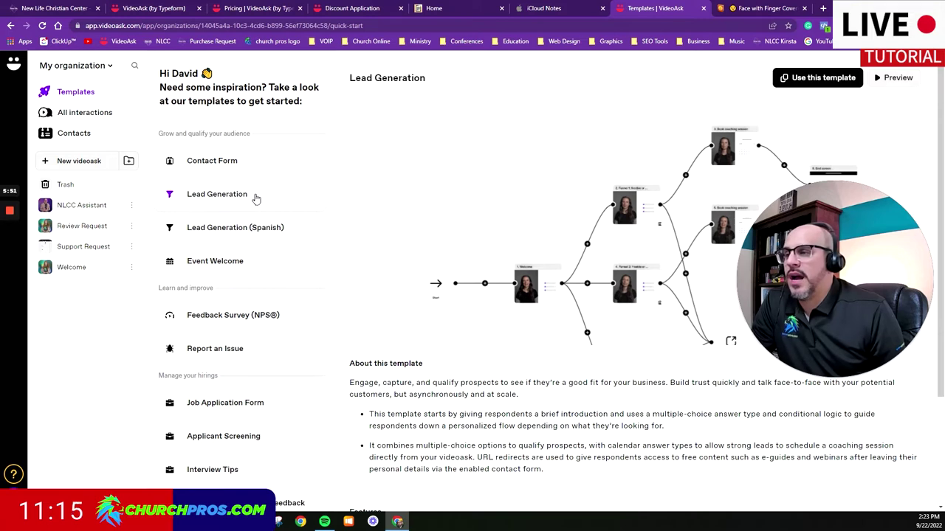
mouse_move(10, 210)
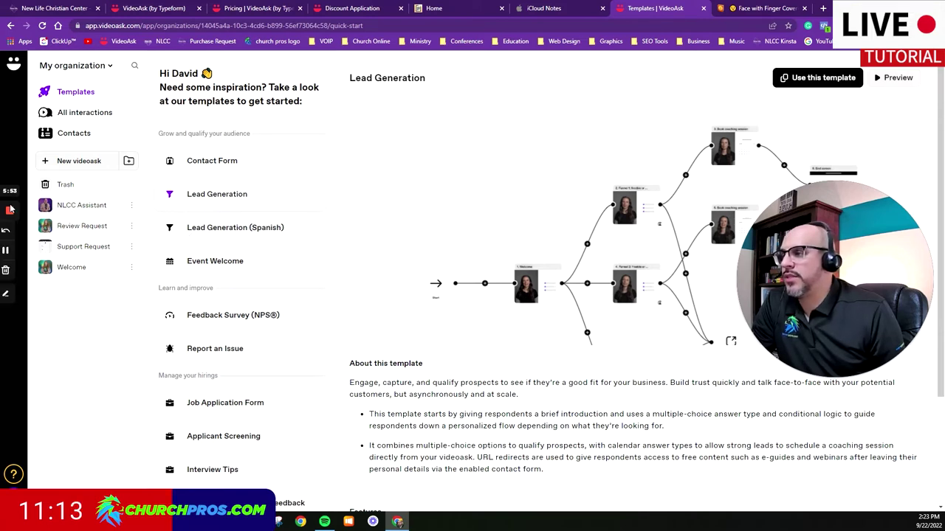
left_click(10, 249)
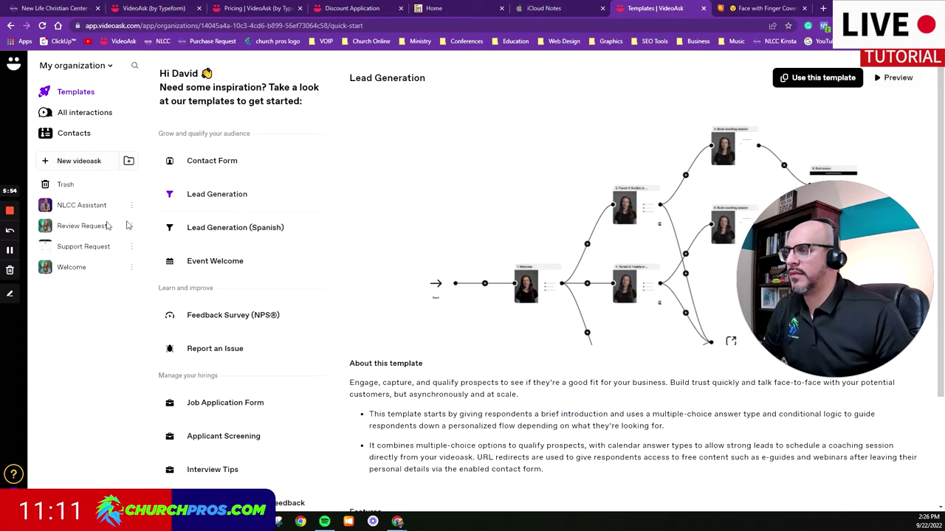
- Create a videoask from the Lead Generation template and open the answer settings of its Welcome step
left_click(258, 208)
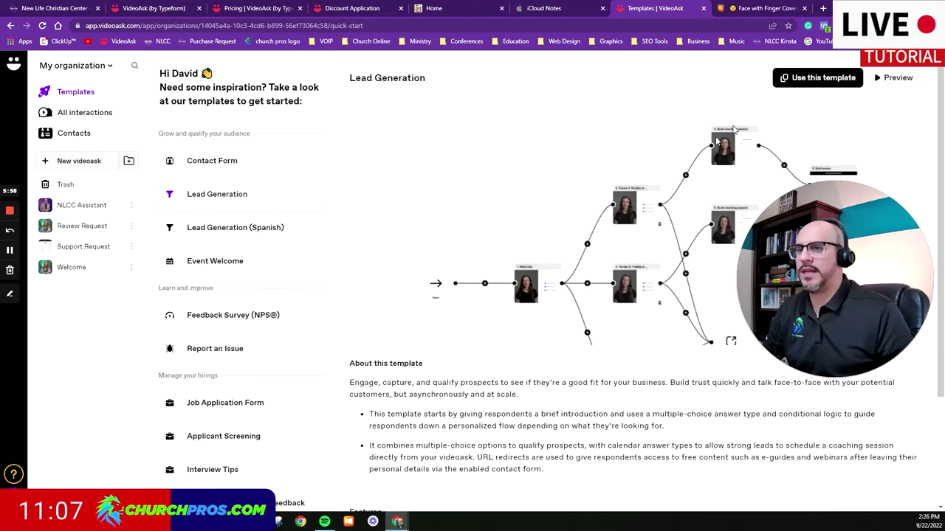
left_click(825, 80)
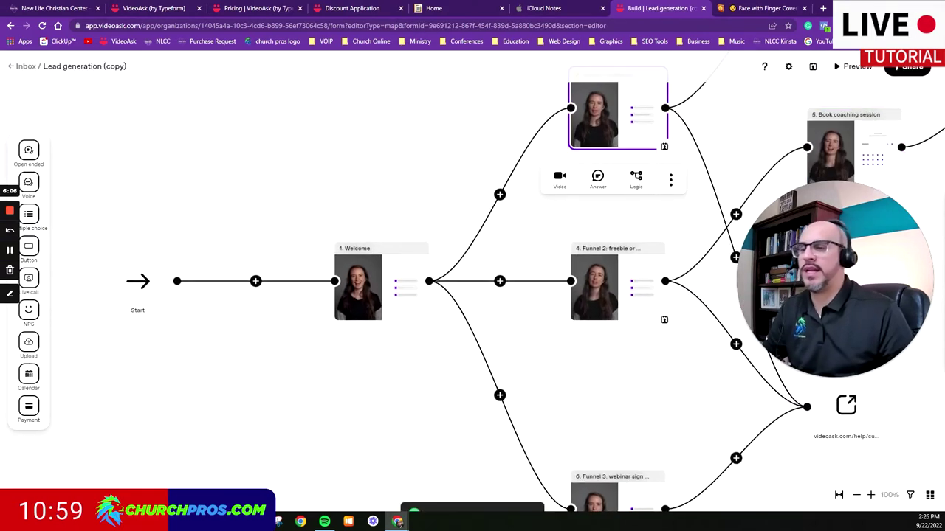
left_click(374, 275)
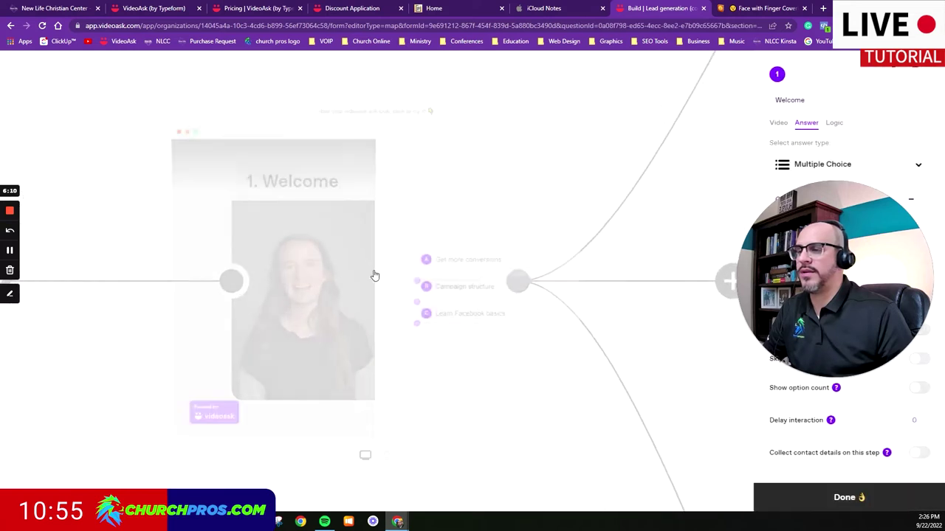
left_click_drag(792, 238, 733, 391)
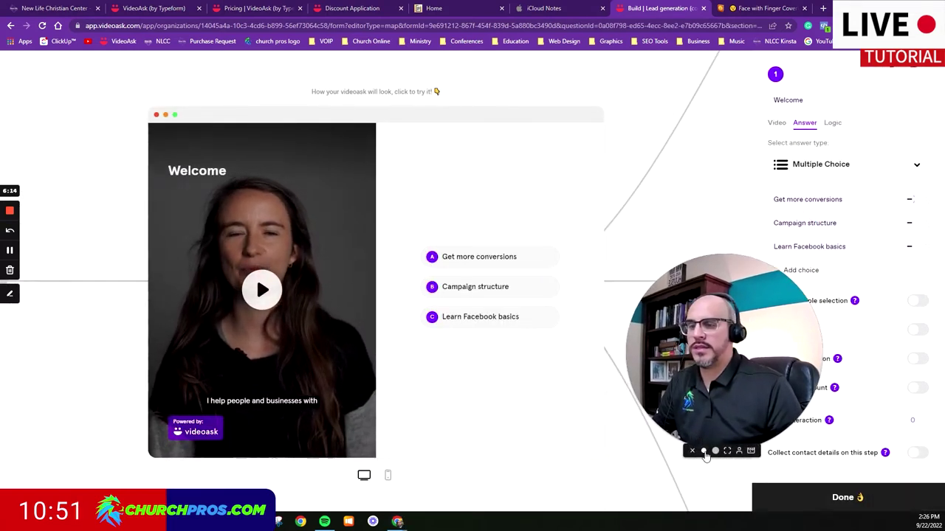
left_click(703, 451)
left_click_drag(674, 414, 92, 466)
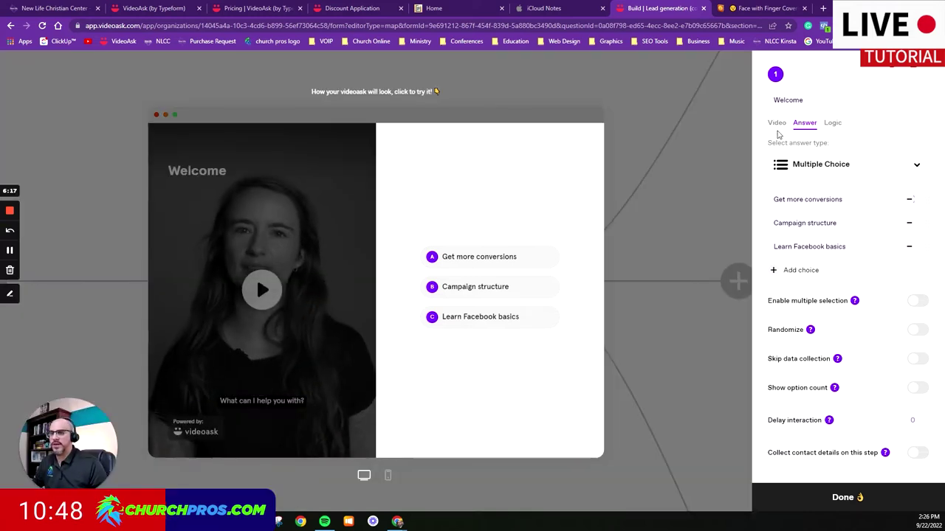
- Replace the Welcome step's video with the Welcome file uploaded from the VideoAsk Videos folder and turn off video darkening for text readability
left_click(776, 124)
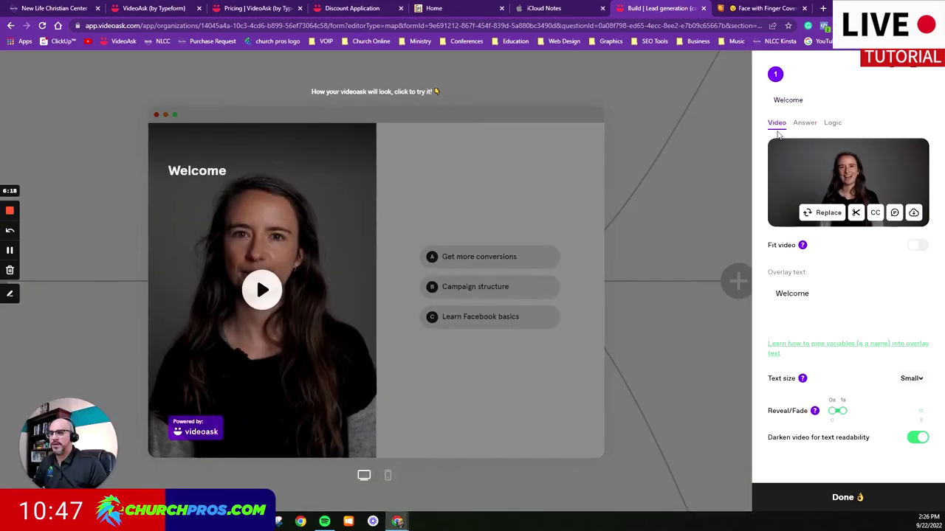
left_click(826, 214)
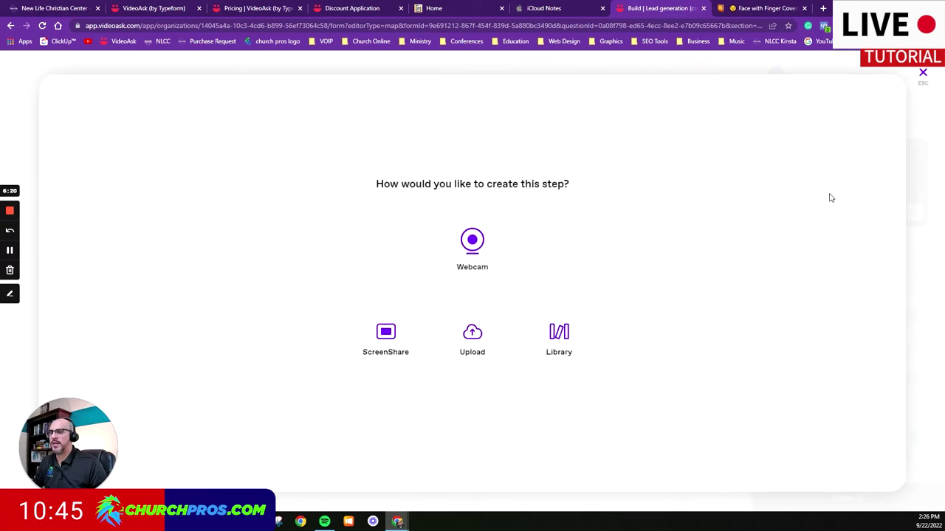
left_click(470, 344)
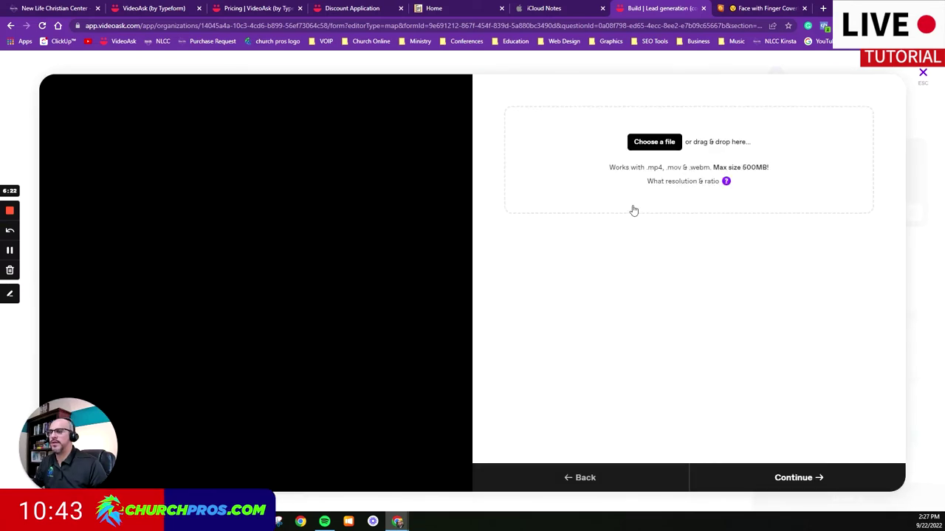
left_click(660, 142)
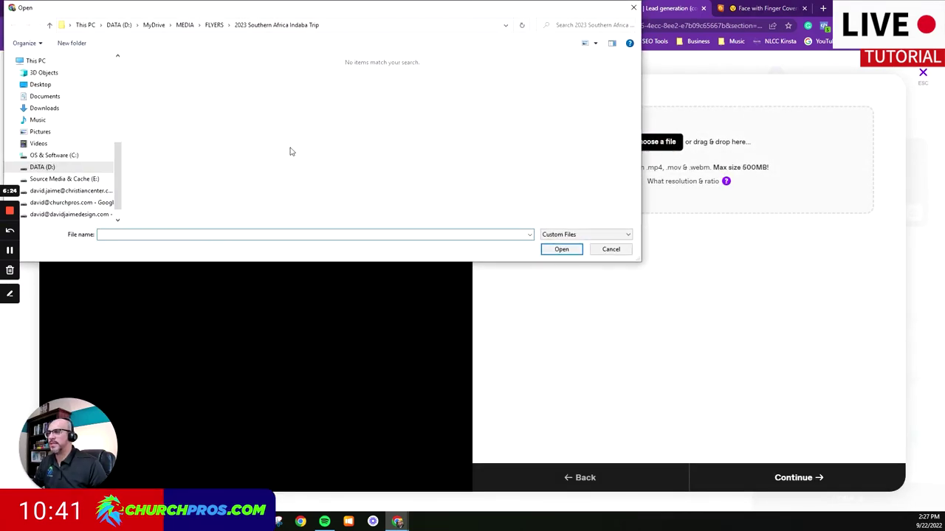
left_click(184, 24)
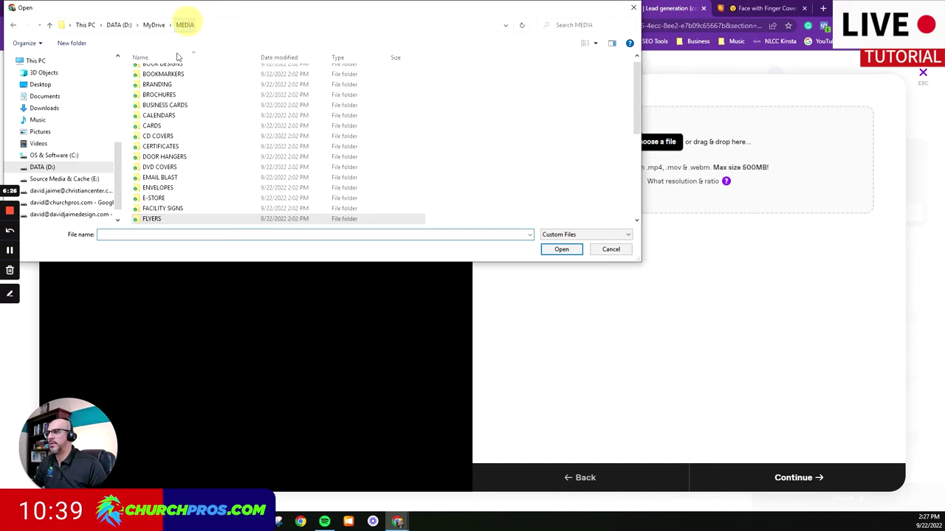
scroll(167, 187, "down", 5)
left_click(168, 220)
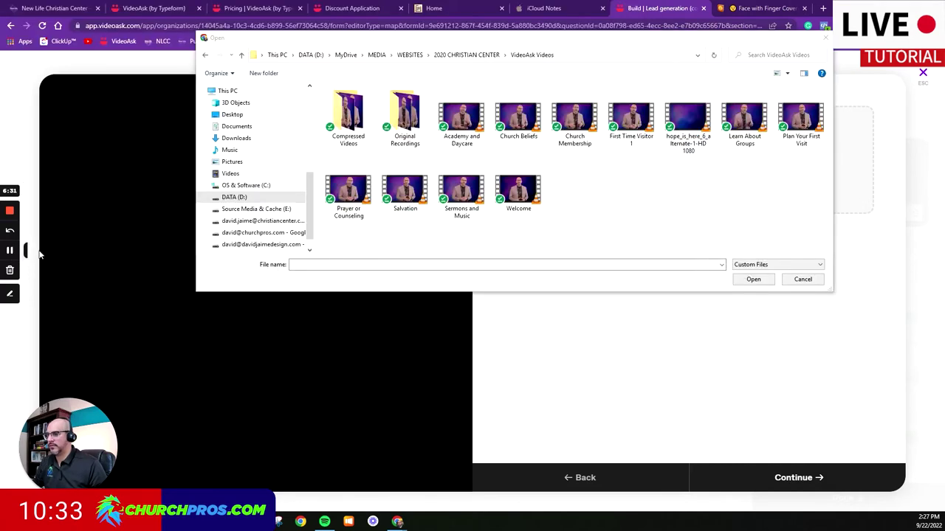
left_click(519, 193)
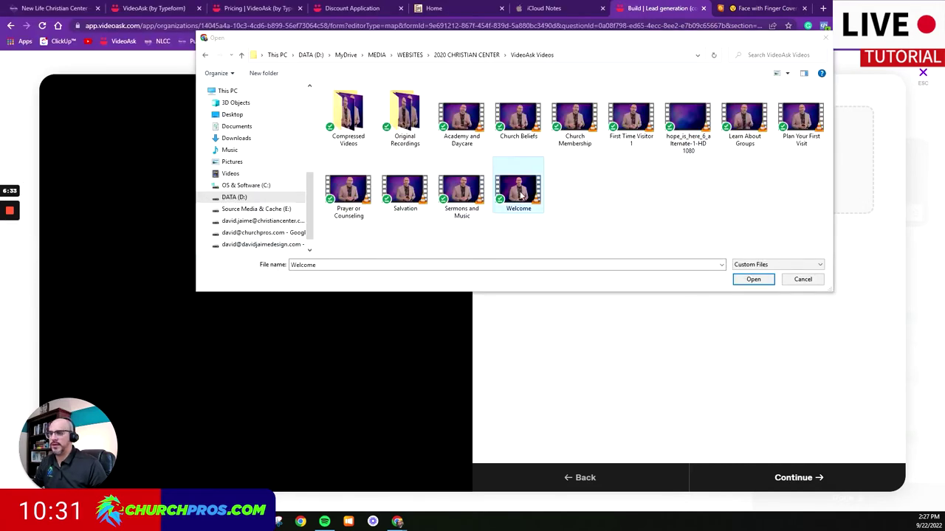
left_click(753, 280)
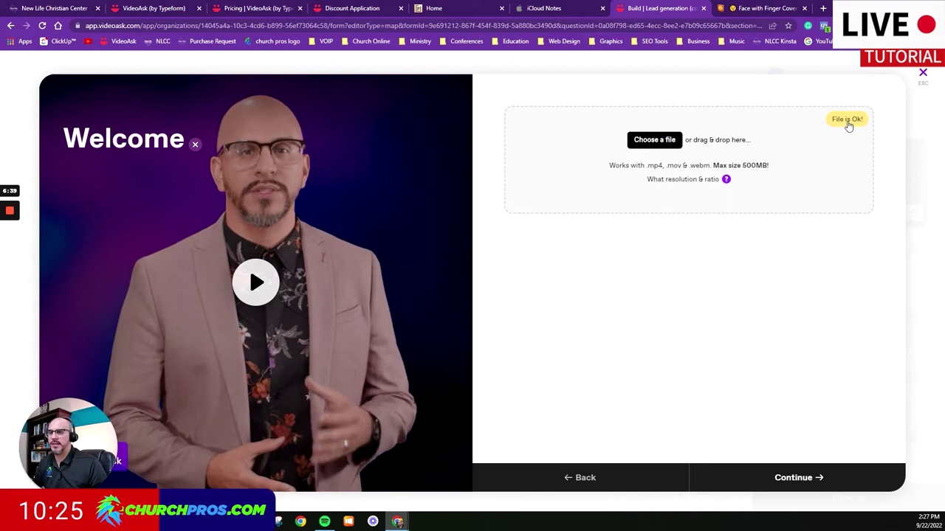
left_click(791, 478)
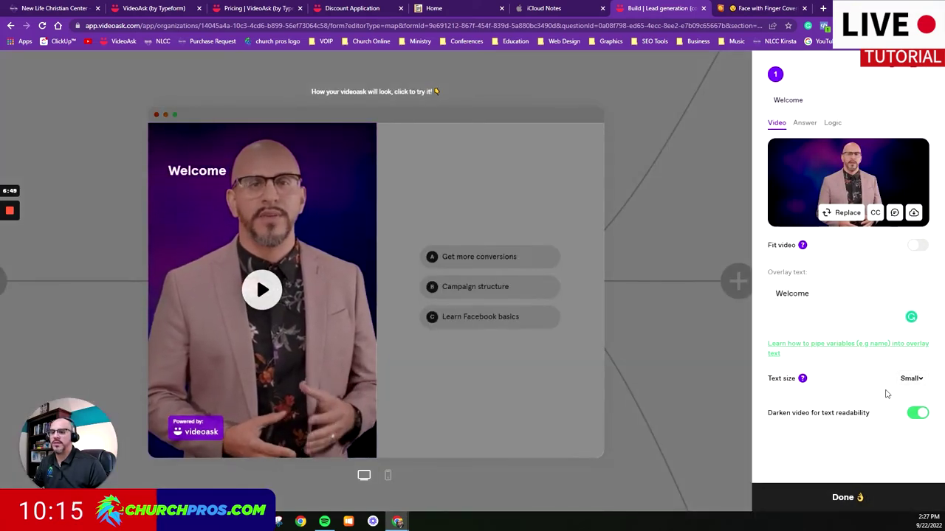
left_click(916, 414)
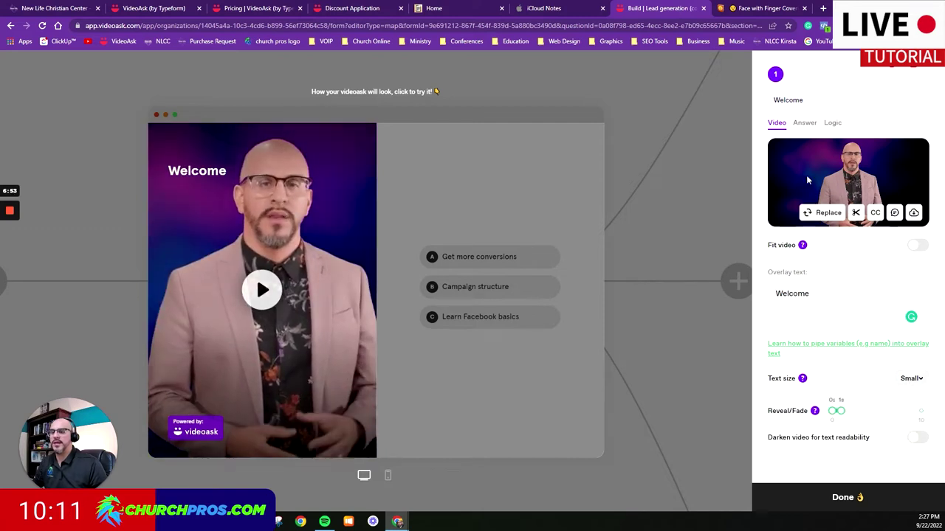
- Change the Welcome step's first answer choice to "First Time Visitor"
left_click(804, 127)
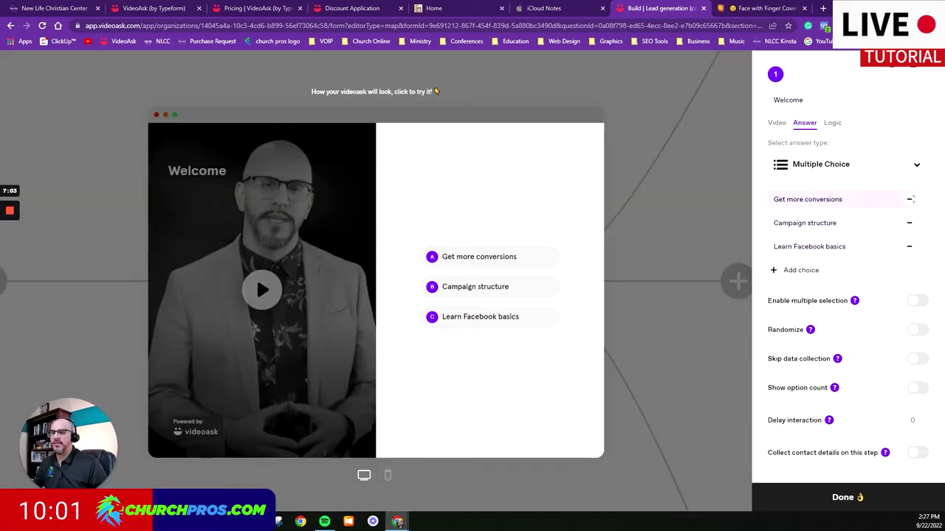
left_click(841, 200)
left_click_drag(791, 199, 815, 215)
type("First Time Visitor")
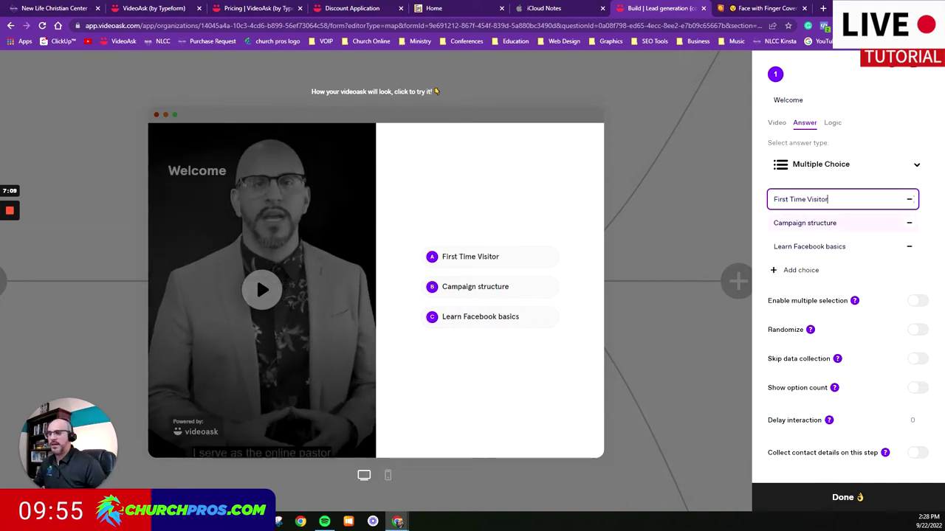
- Change the Welcome step's second and third answer choices to "Sermons/ Music" and "Academy/Daycare"
left_click(805, 222)
key("ctrl+a")
type("Sermons/ Smu")
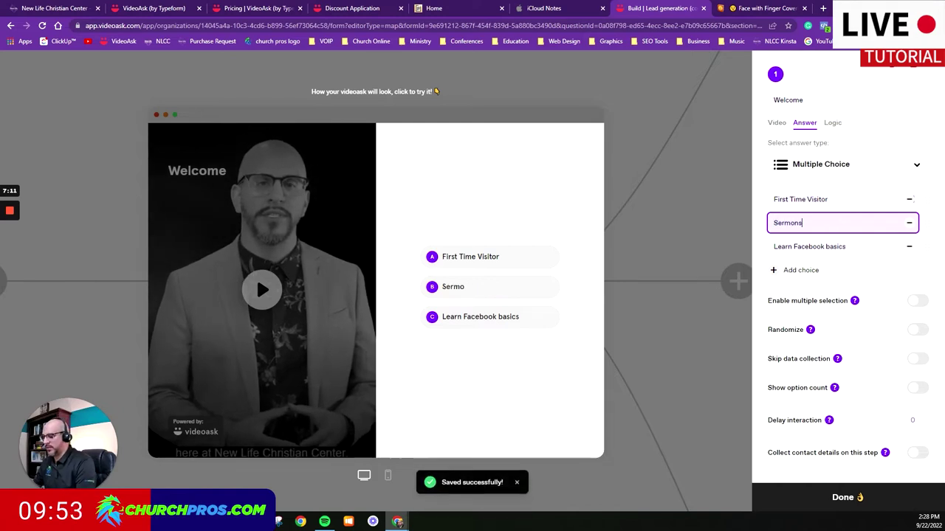
key("BackSpace")
key("BackSpace")
key("BackSpace")
type("Mu")
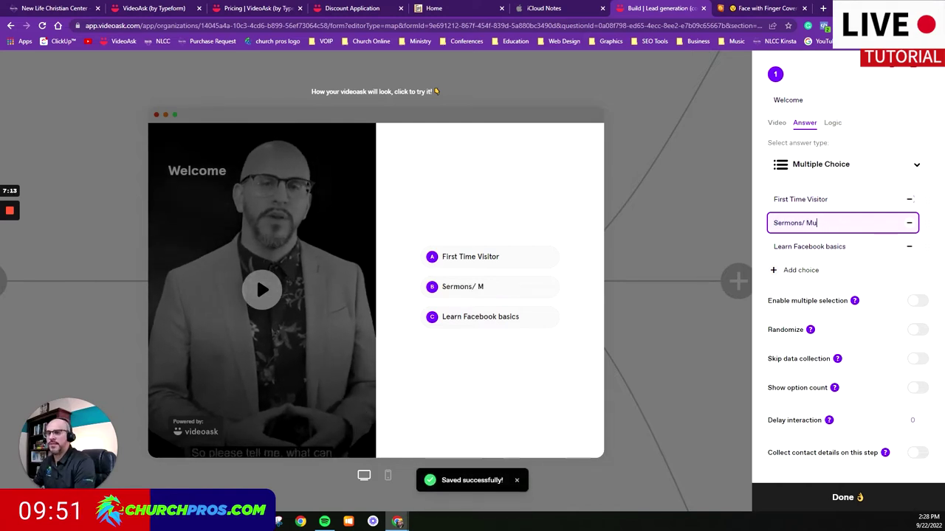
type("sic")
key("Return")
key("shift+Tab")
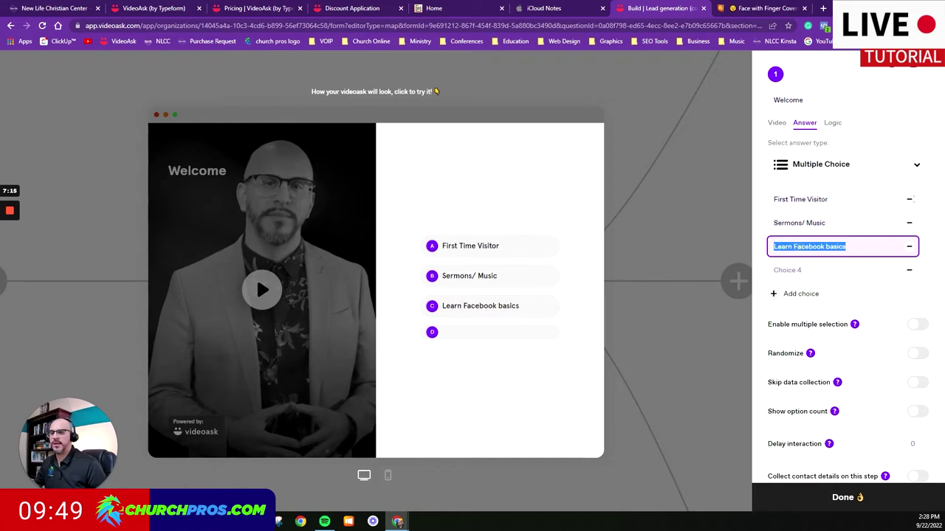
type("Academ")
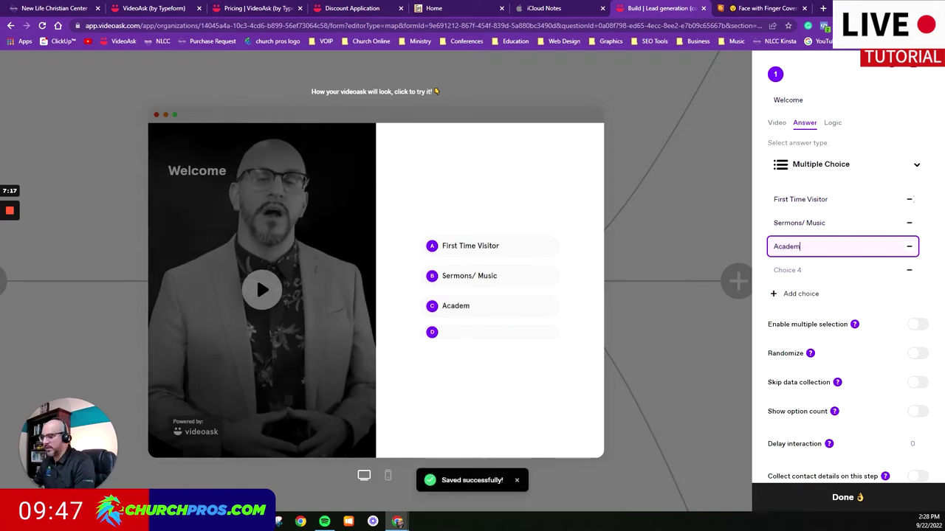
type("y/Daycare")
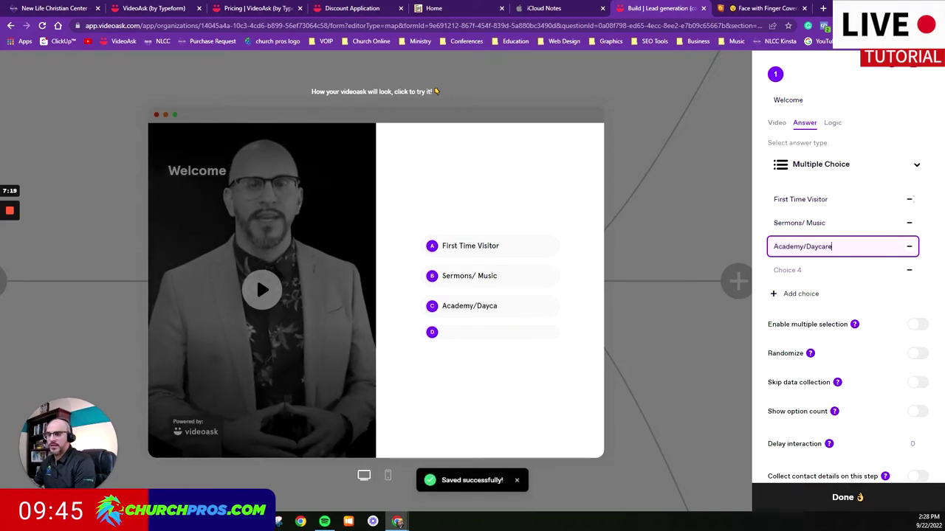
- Add "Calendar & News", "Facility Rental" and "Ask a Question" as further answer choices of the Welcome step
key("Return")
key("shift+Tab")
type("Calenda")
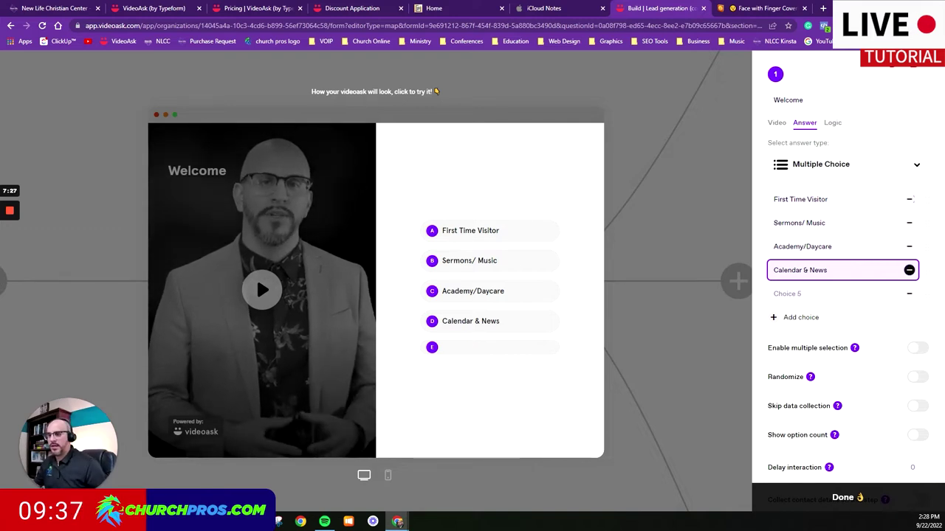
key("Tab")
type("Facility Rental")
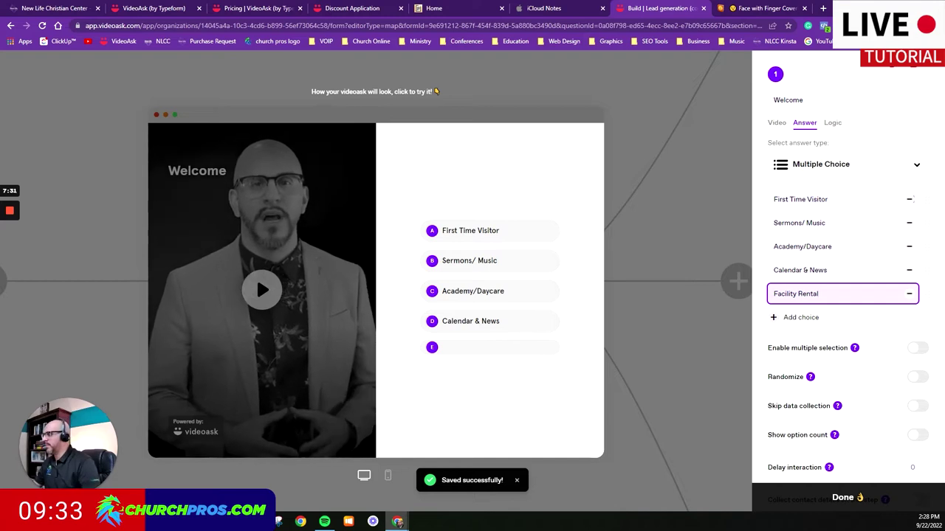
left_click(800, 318)
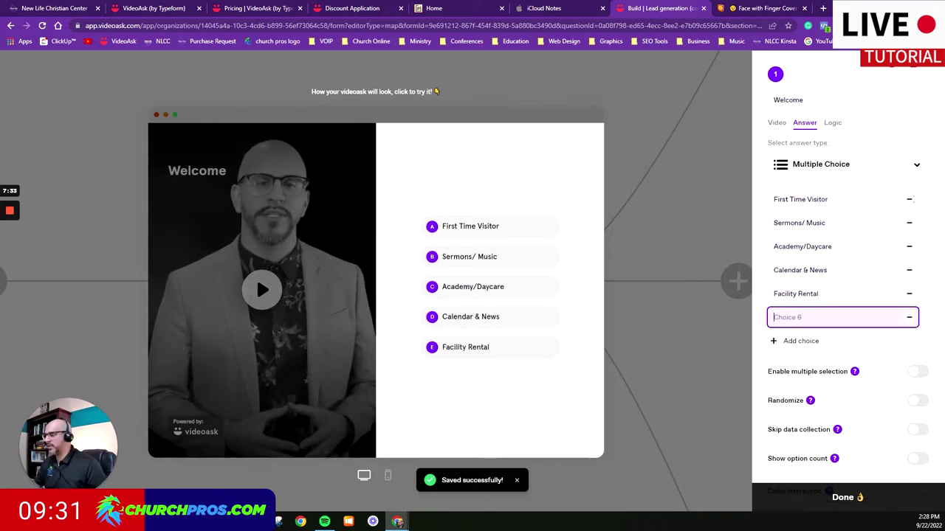
type("Ask a Q")
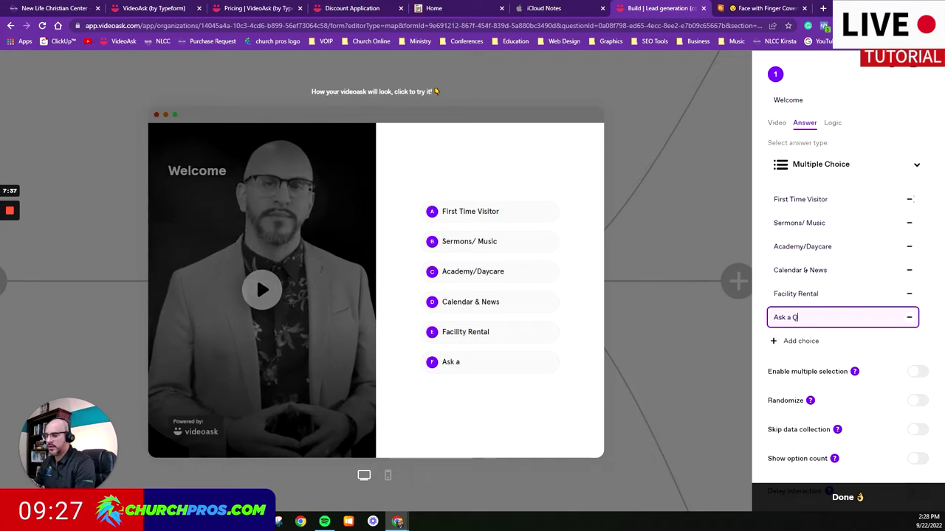
type("uestion")
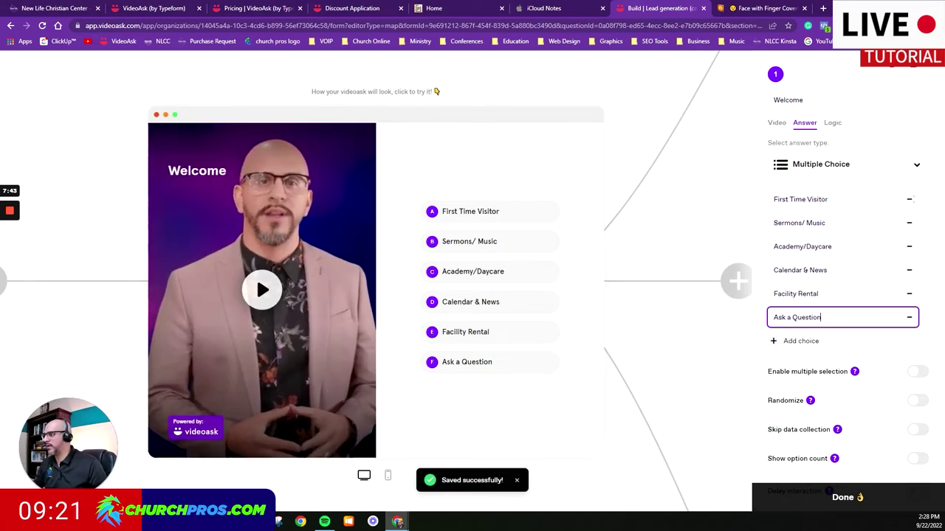
scroll(882, 405, "down", 2)
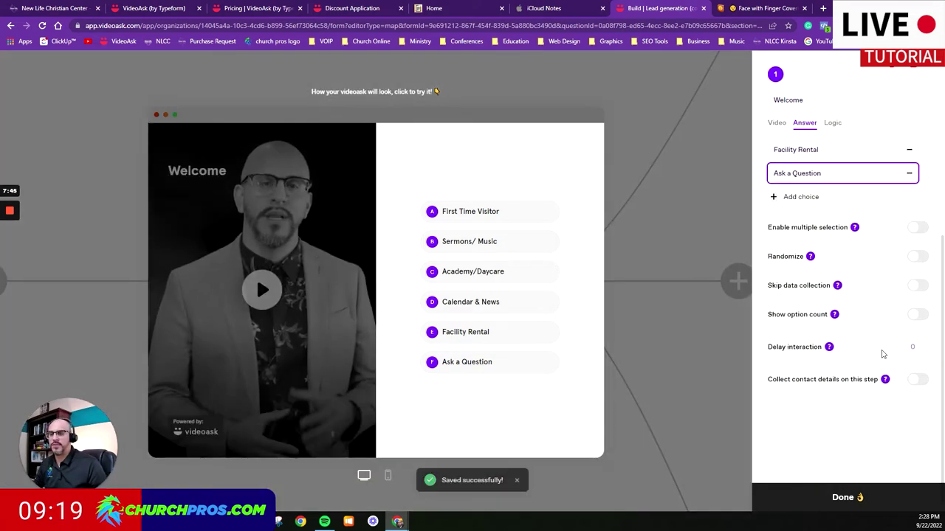
scroll(871, 356, "up", 2)
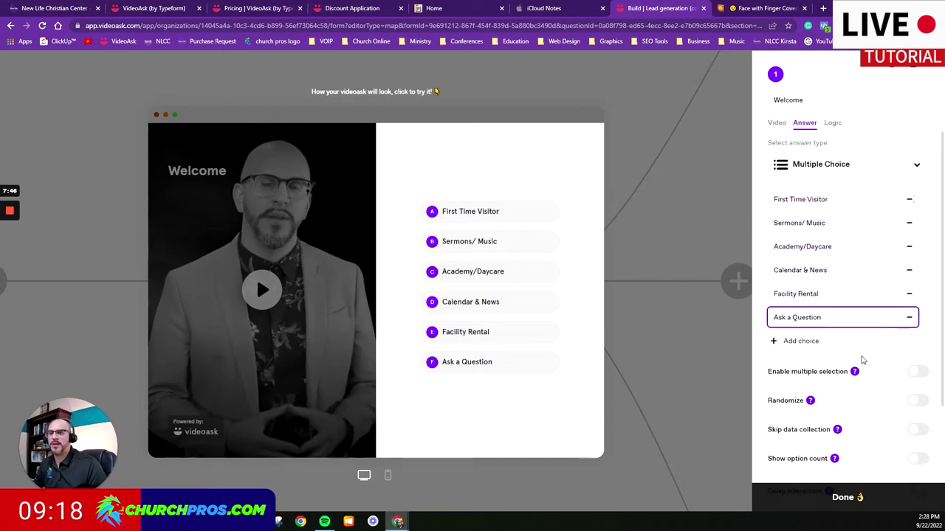
- Examine the Welcome step's jump logic, including the destinations offered for choice A, and its answer list
left_click(832, 124)
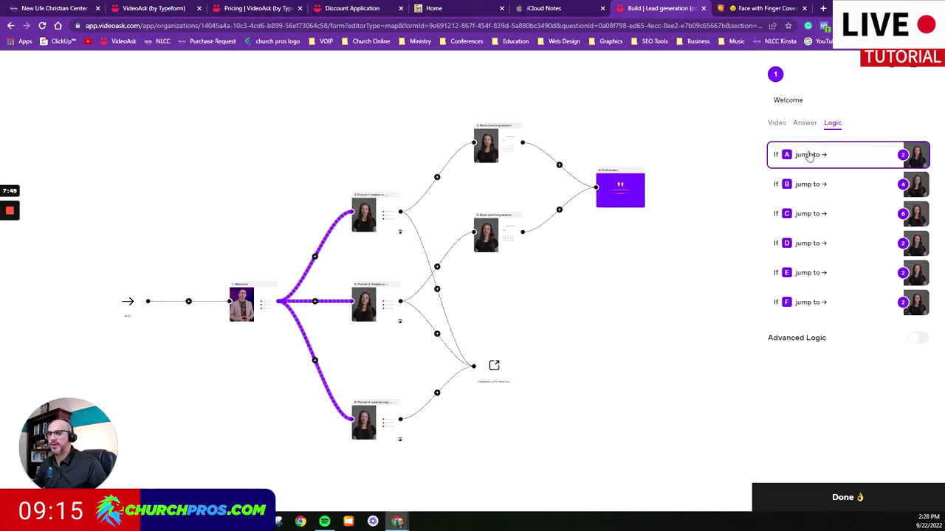
left_click(809, 155)
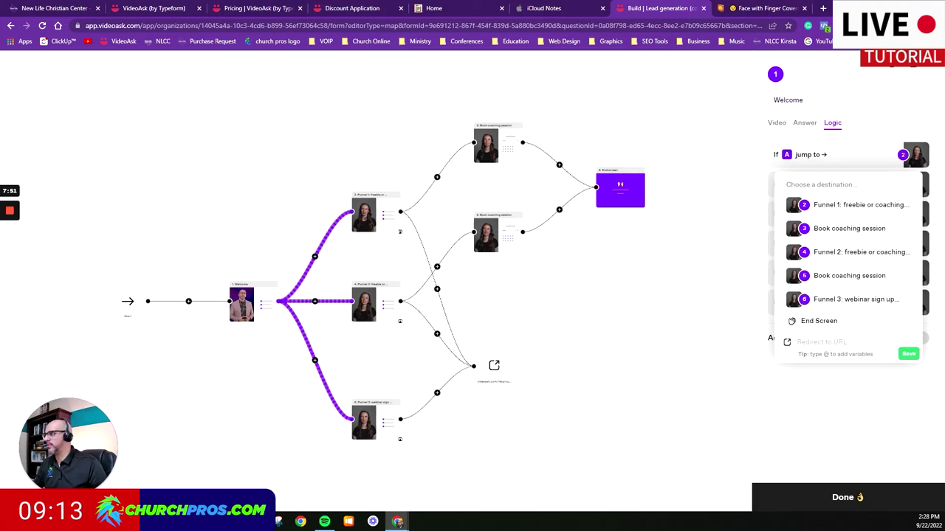
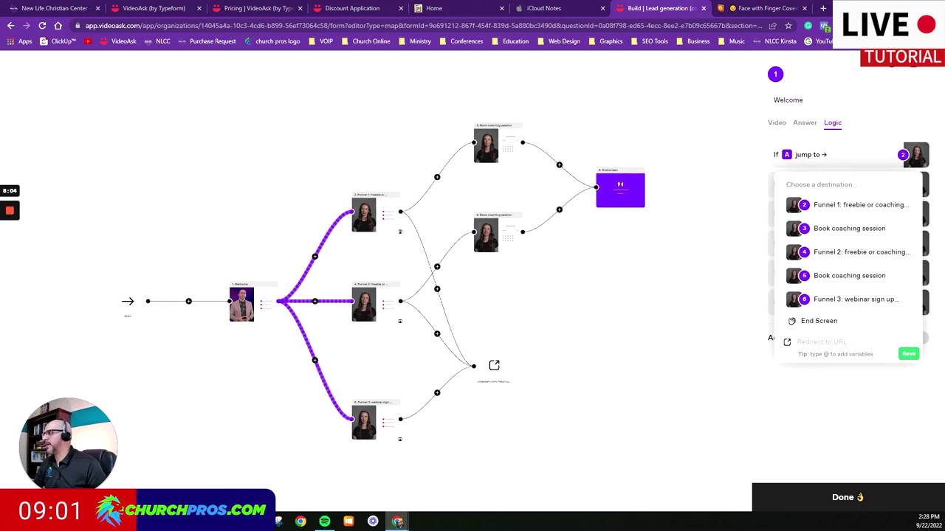
left_click(372, 210)
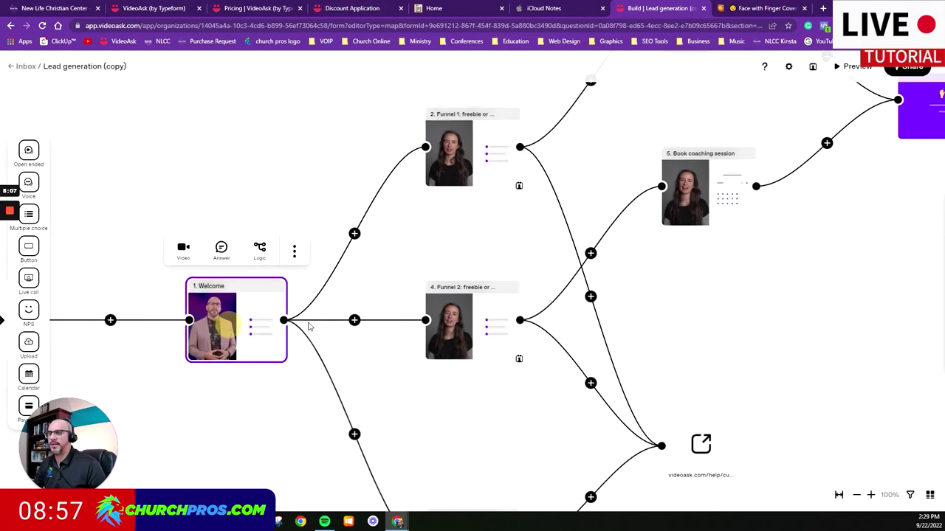
left_click(280, 322)
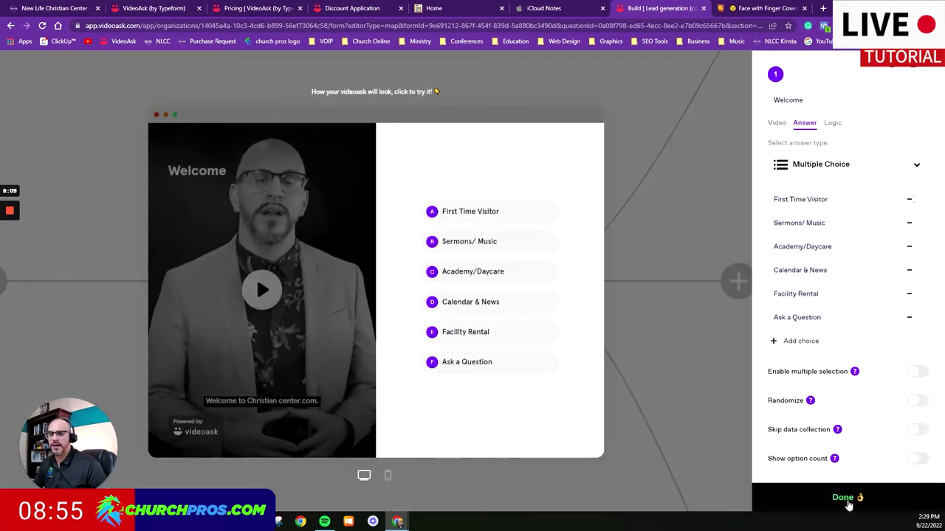
left_click(842, 497)
- Rename the step "Funnel 1: freebie or coaching" as "First Time Visitor"
left_click(698, 110)
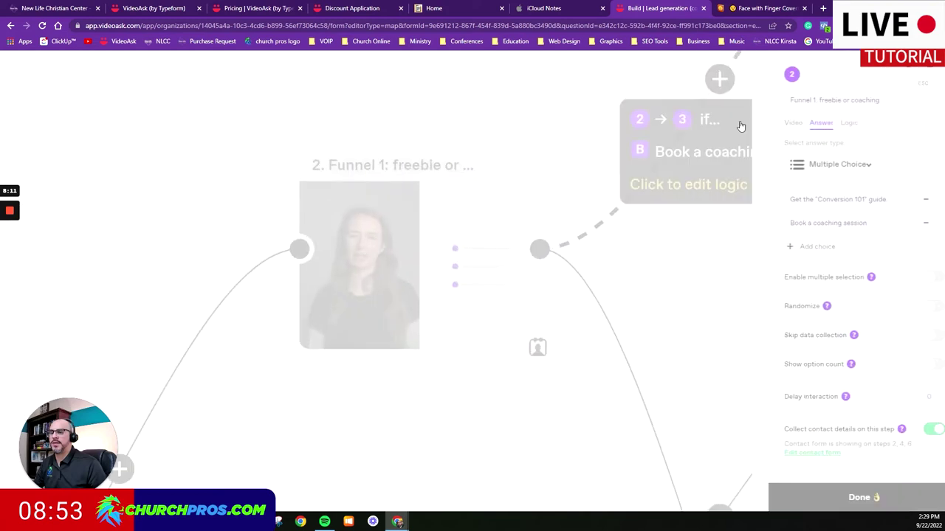
left_click(818, 99)
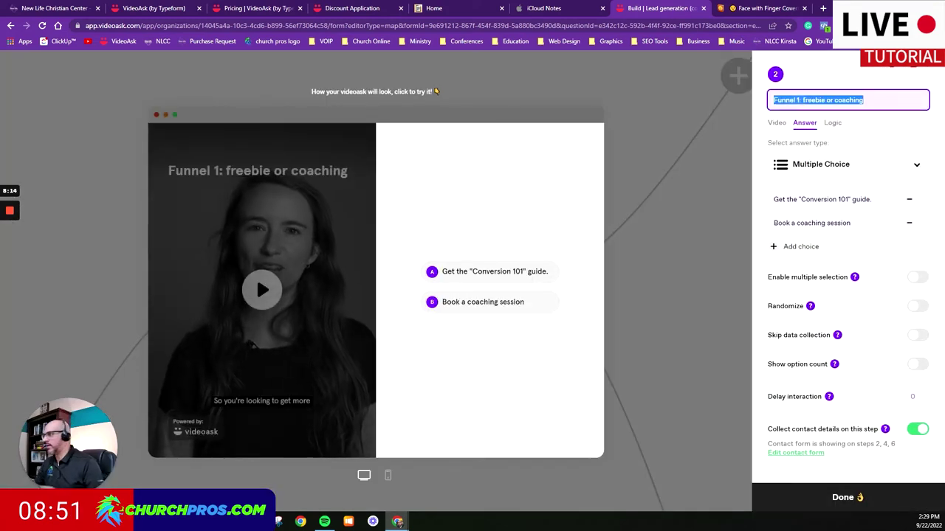
type("First Time Visitor")
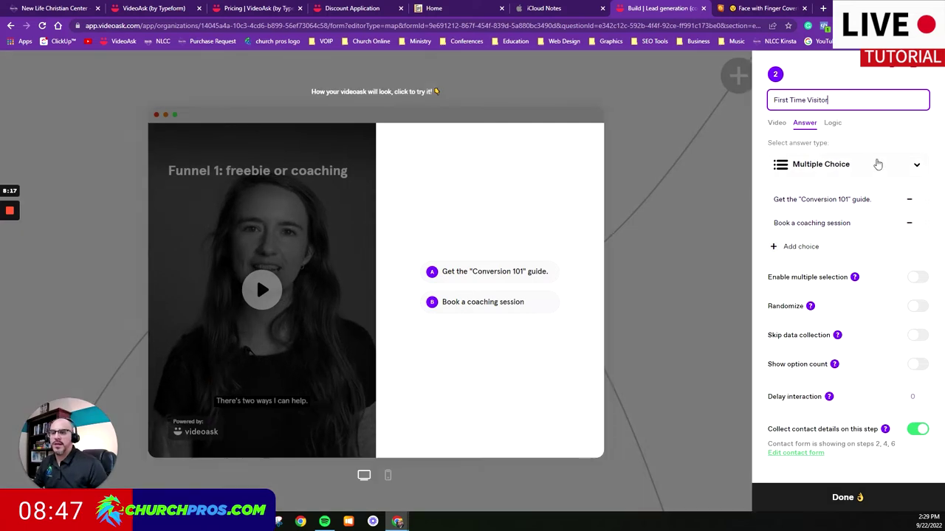
left_click(878, 138)
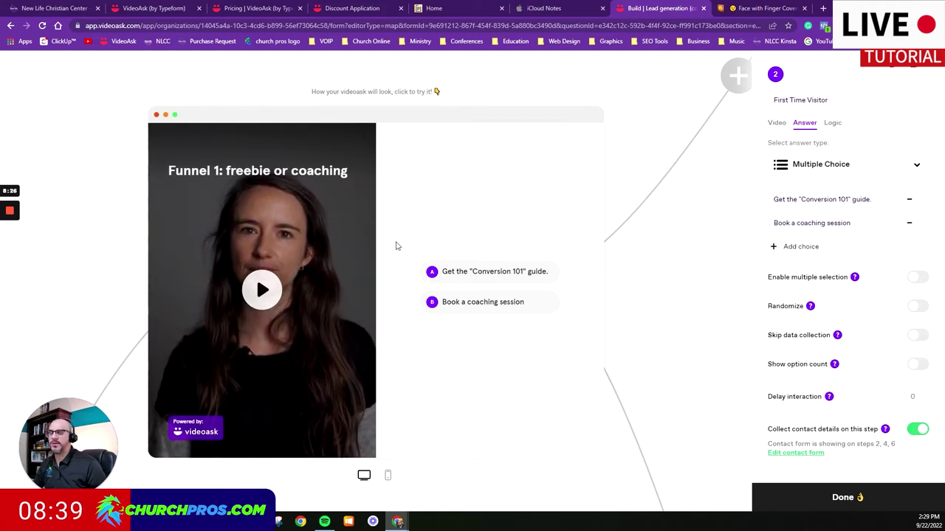
left_click(812, 223)
left_click(631, 208)
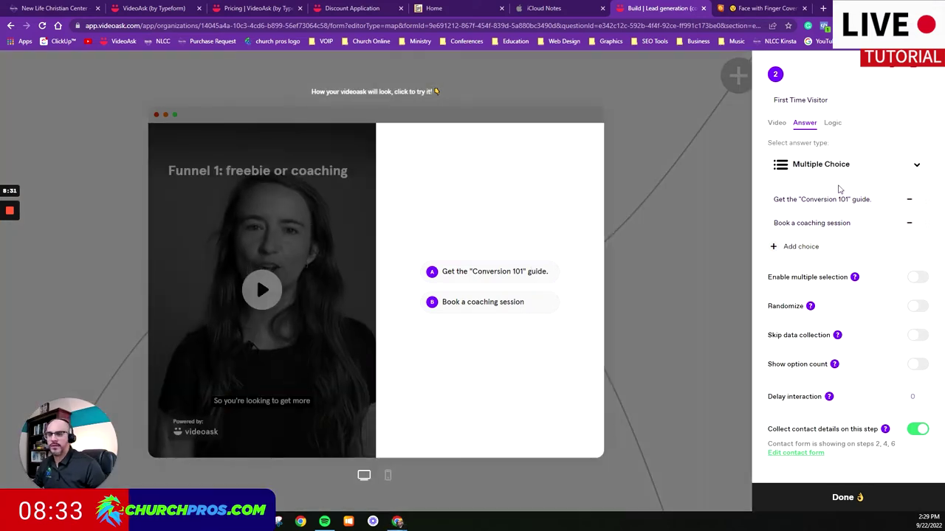
- Change the First Time Visitor step's first answer choice to "Watch Online Videos"
left_click(821, 199)
key("ctrl+a")
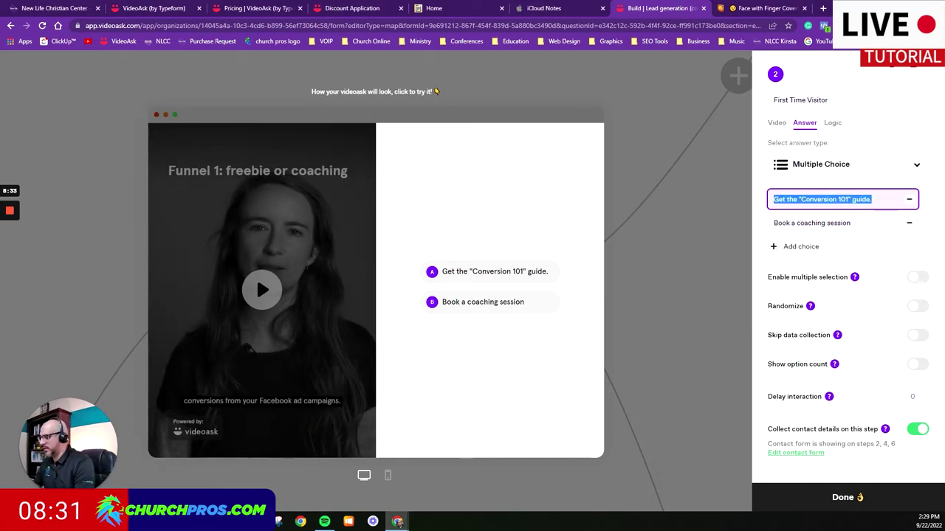
type("WEa")
key("BackSpace")
key("BackSpace")
type("atc")
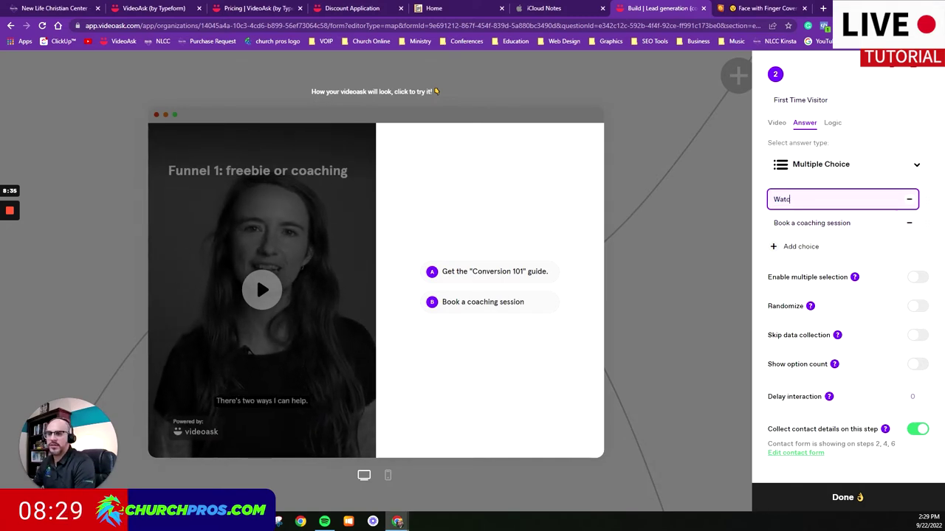
type("h Online Videos")
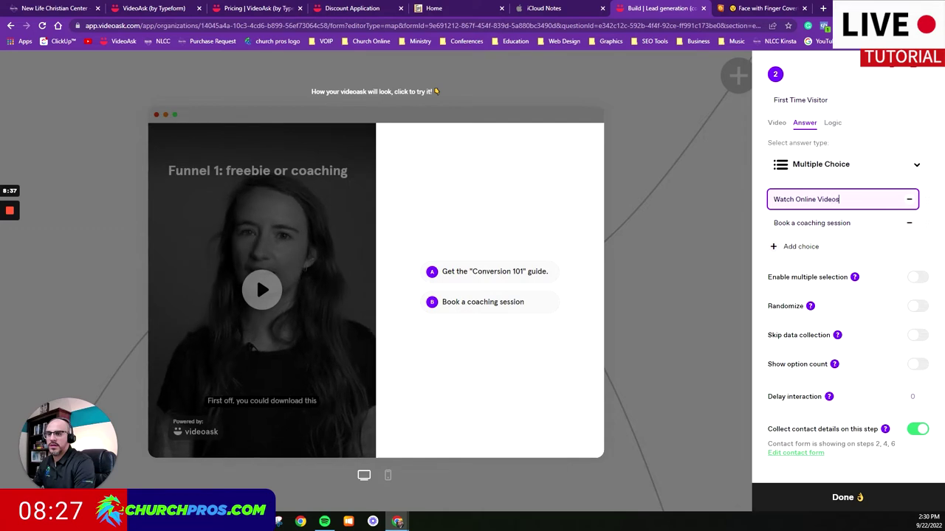
left_click(927, 200)
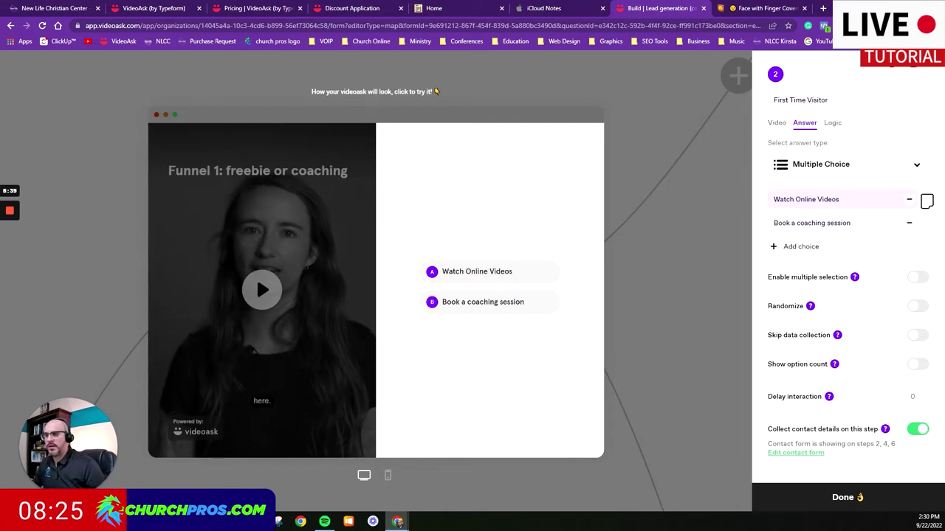
- Change the First Time Visitor step's second answer choice to "Plan My First Visit"
left_click(808, 222)
key("ctrl+a")
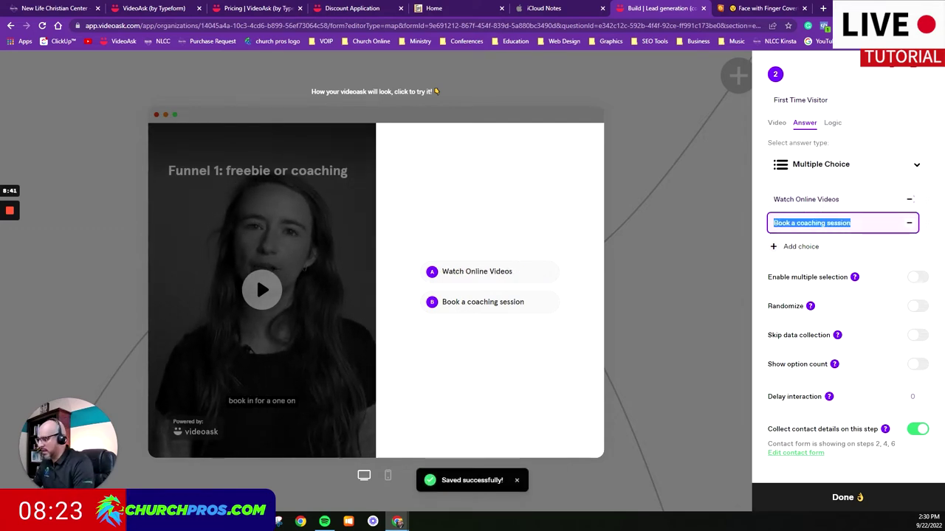
key("BackSpace")
type("Plan My First Visit")
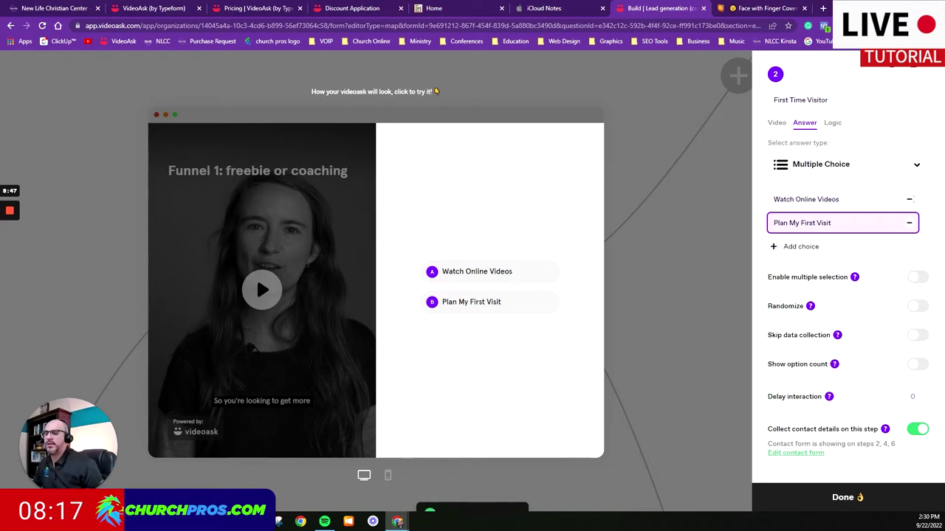
- Add "Read Church Beliefs" and "Request Prayer/Counseling" as further answer choices of the First Time Visitor step
left_click(799, 247)
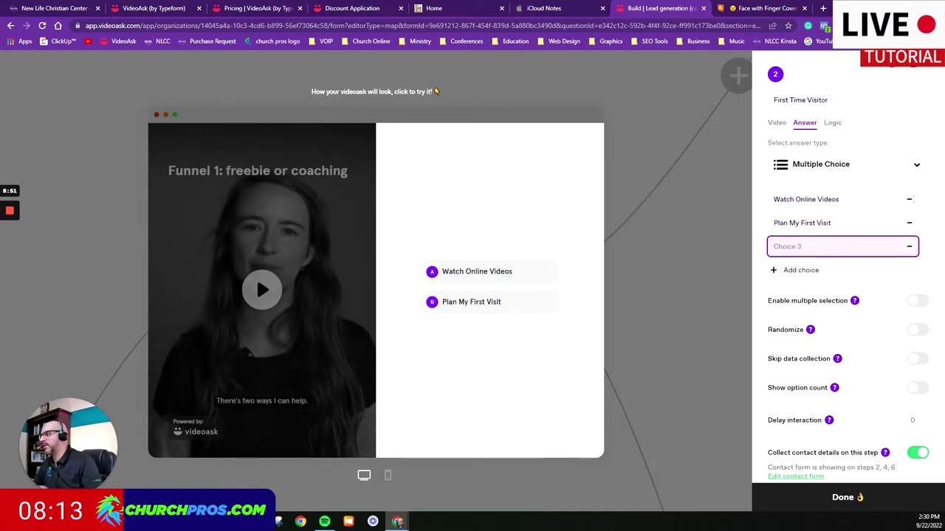
type("Read Church Beliefs")
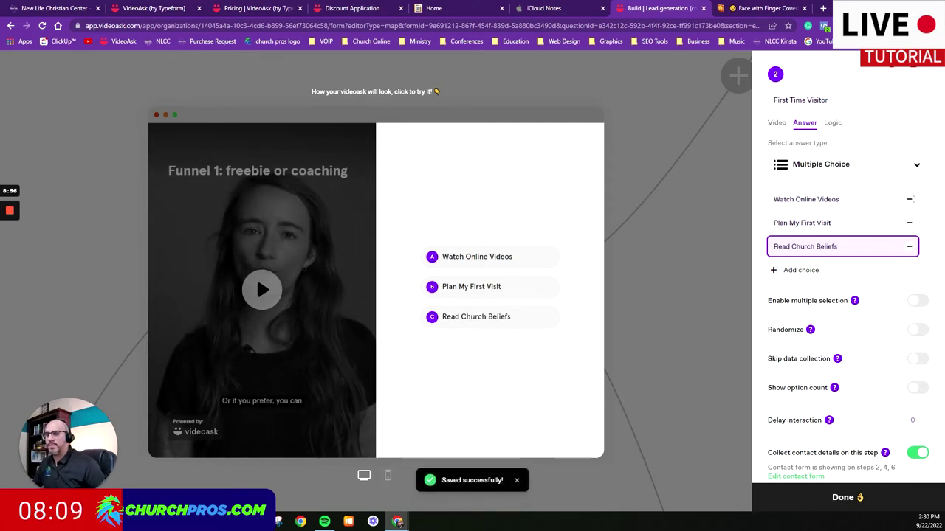
left_click(799, 270)
type("Request Prayer/Counseling")
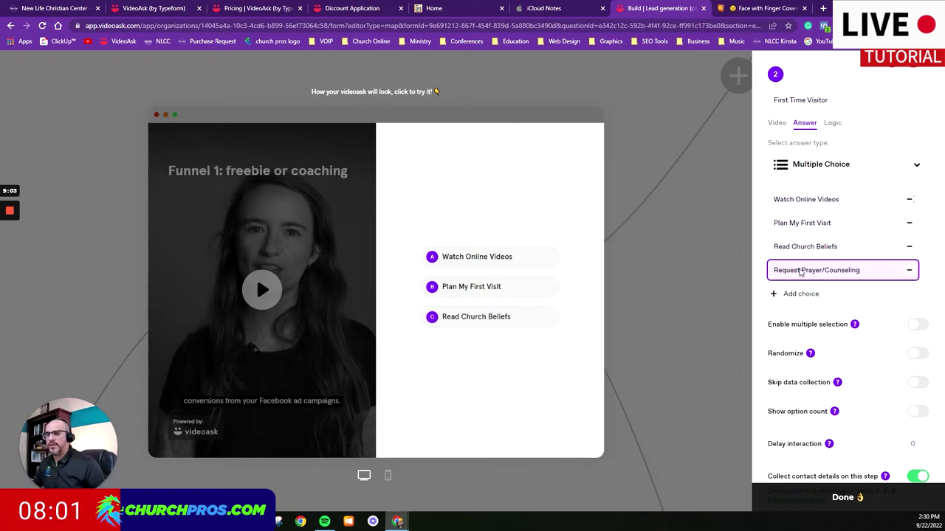
left_click(843, 296)
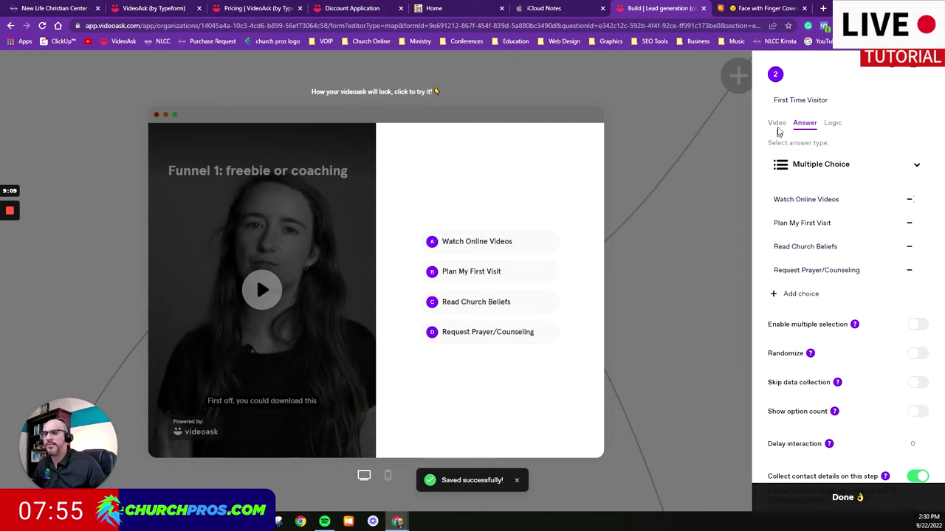
- Replace the First Time Visitor step's video with an upload of the file "First Time Visitor 1" from the VideoAsk Videos folder
left_click(777, 126)
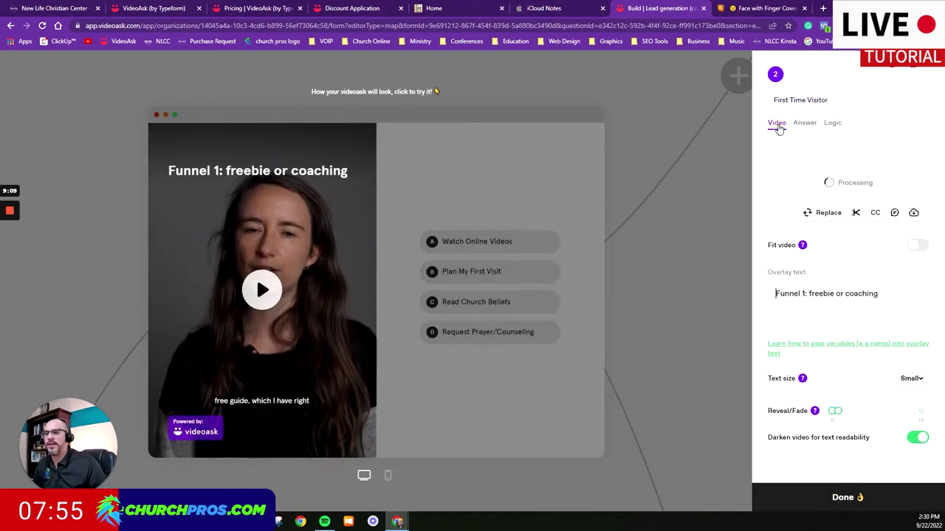
left_click(826, 212)
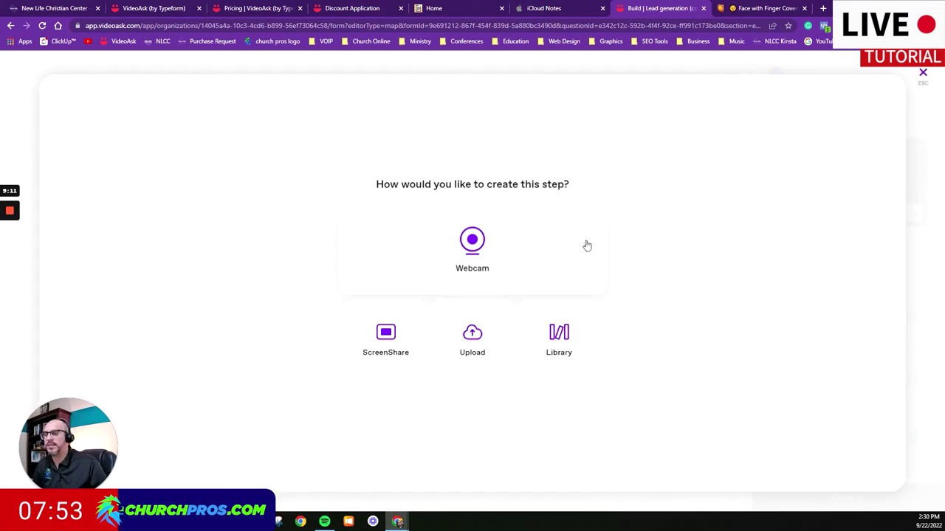
left_click(475, 341)
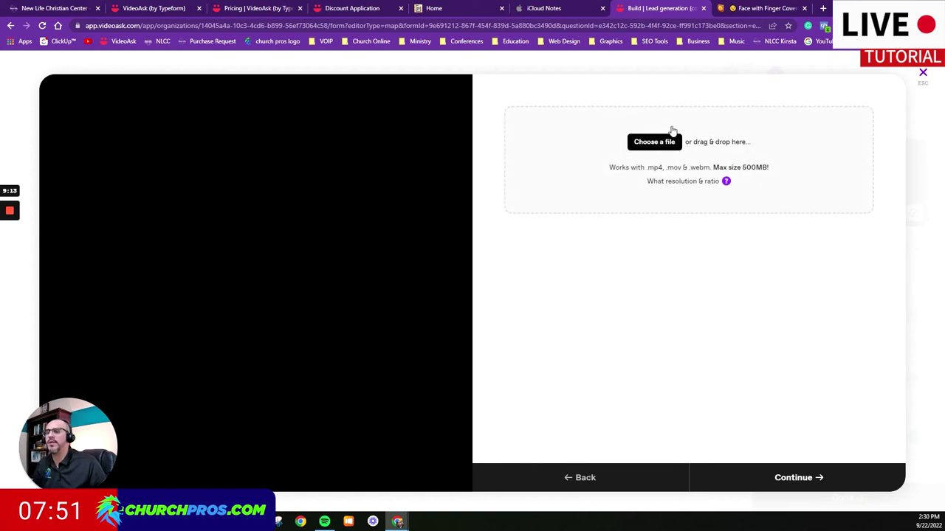
left_click(654, 141)
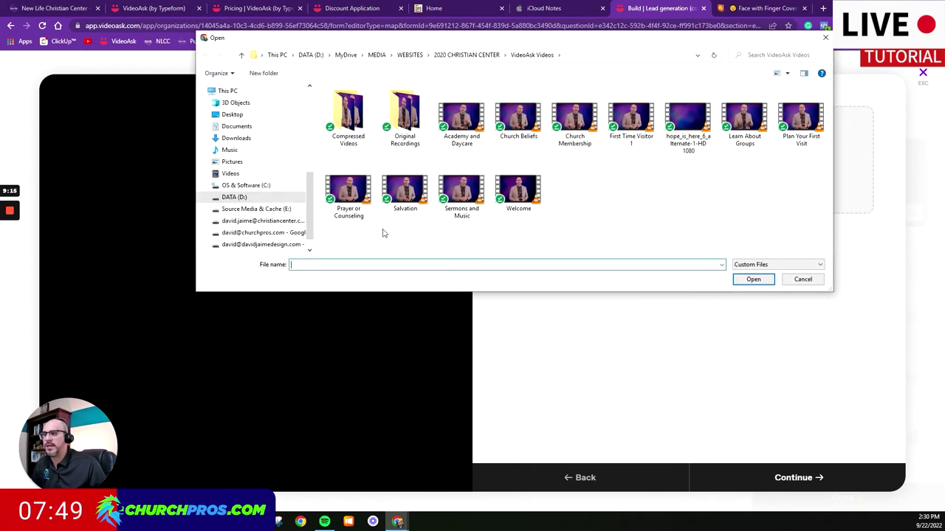
left_click(644, 138)
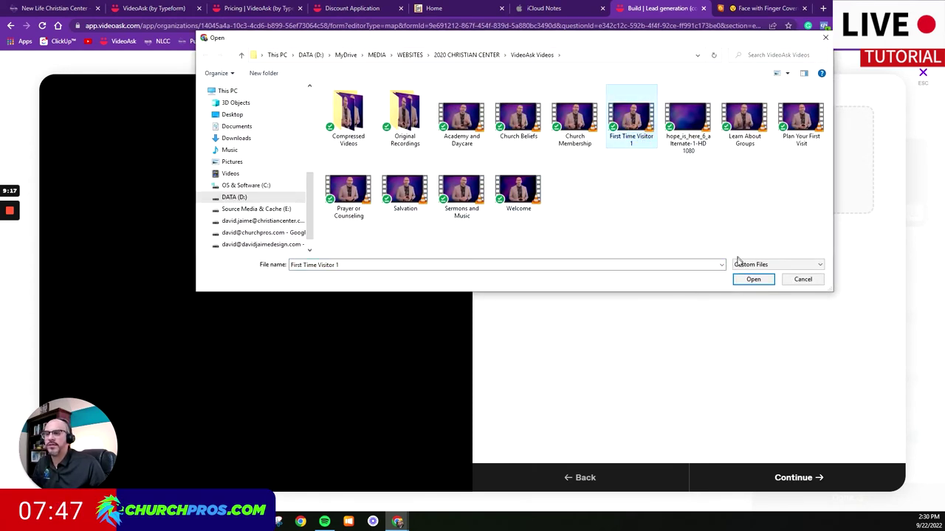
left_click(747, 281)
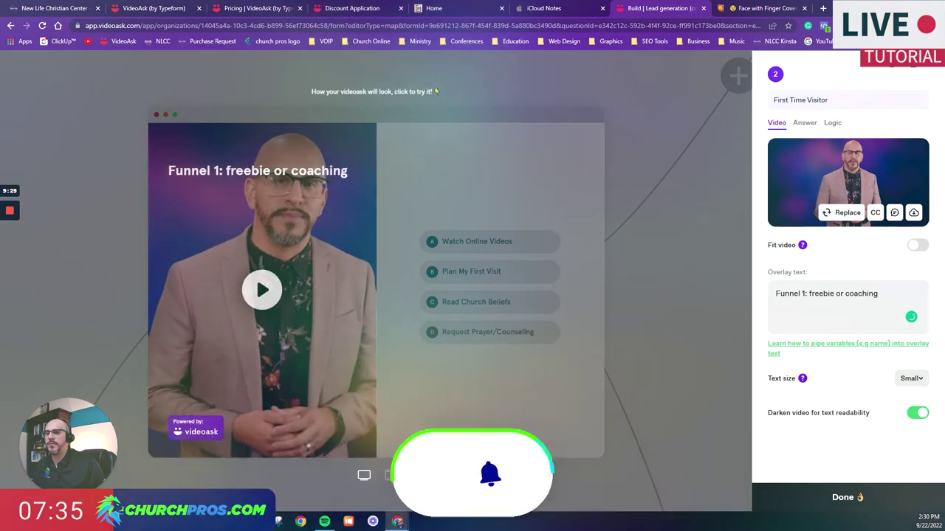
- Set the video's overlay text to "First Time Visitor" and return to the flow map
triple_click(826, 293)
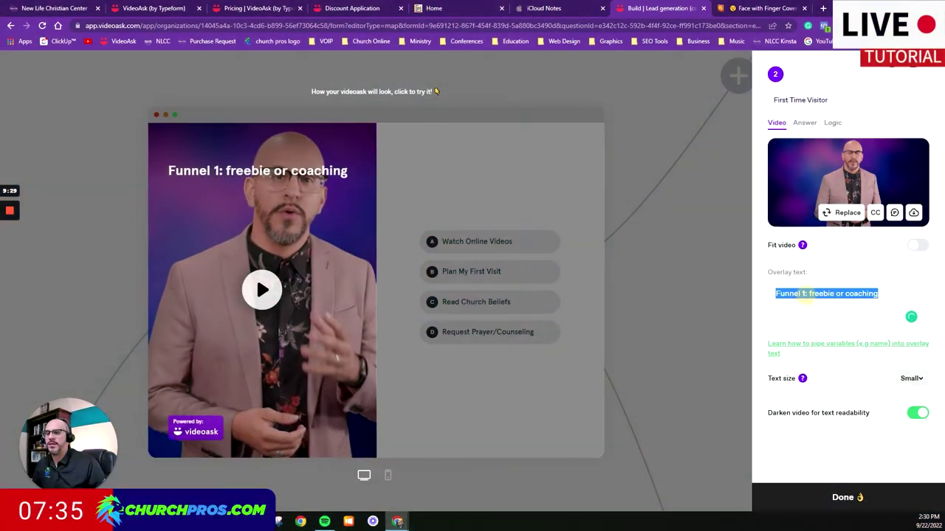
type("First Time Visitor")
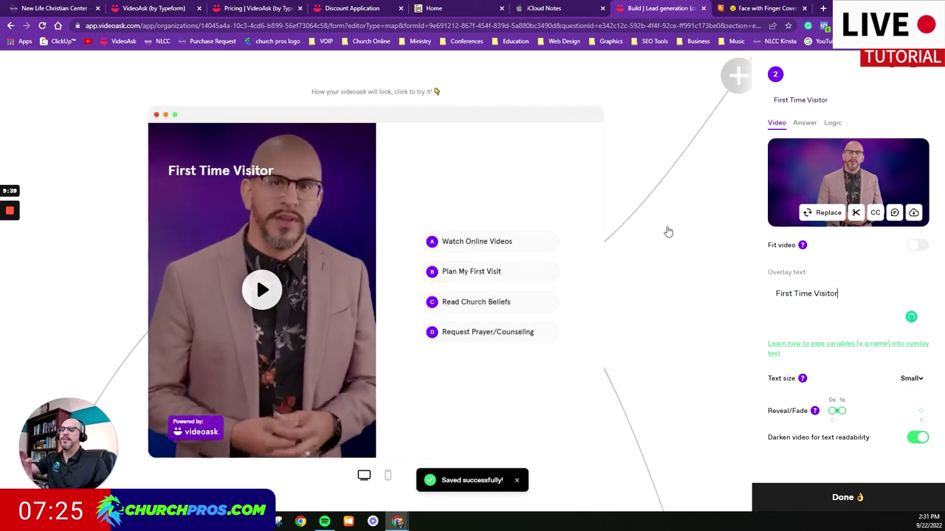
left_click(668, 232)
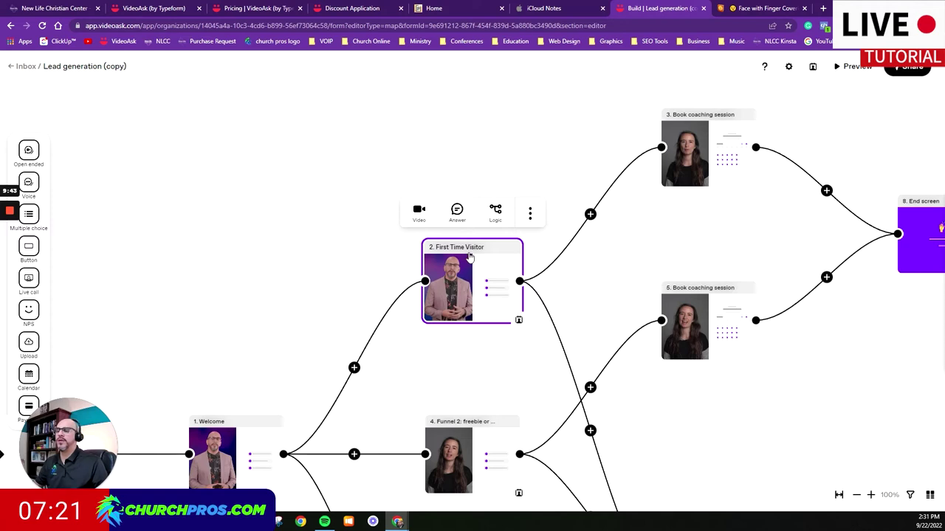
- Turn off darkening the video for text readability in the First Time Visitor step and finish editing it
left_click(470, 261)
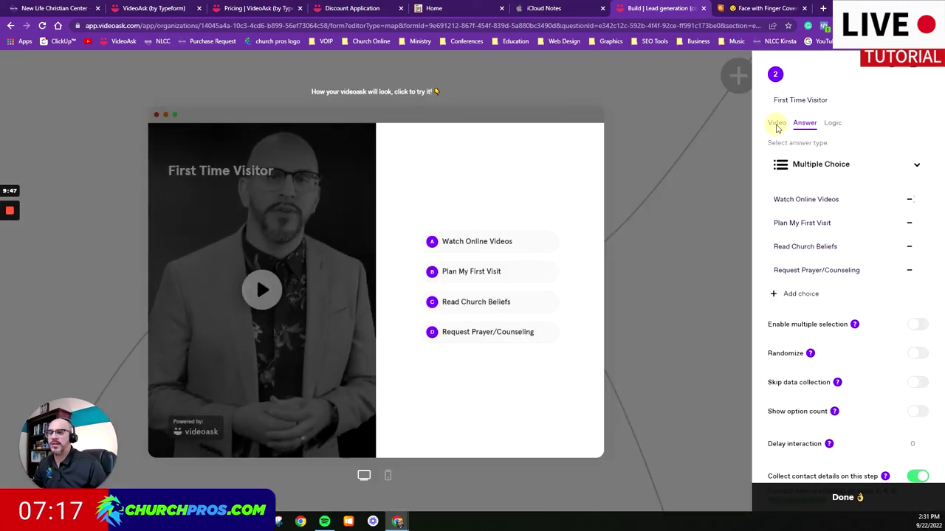
left_click(776, 122)
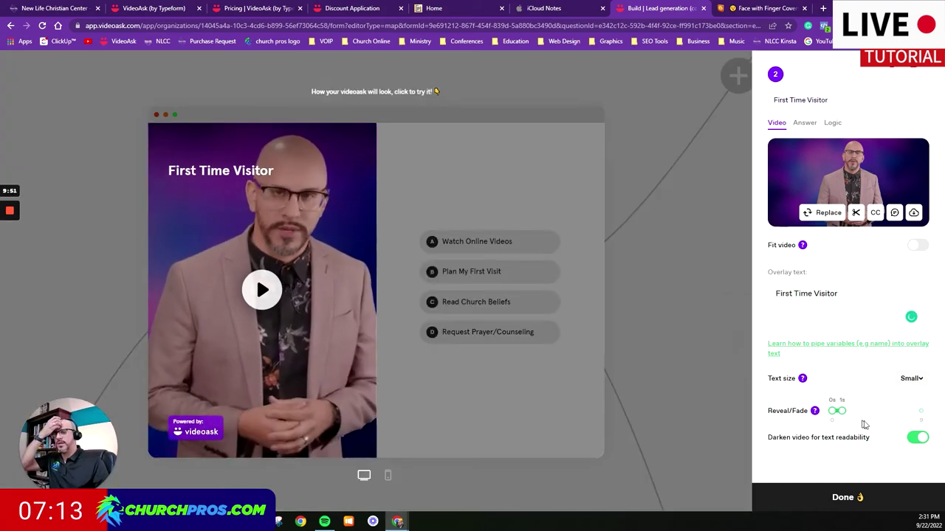
left_click(917, 439)
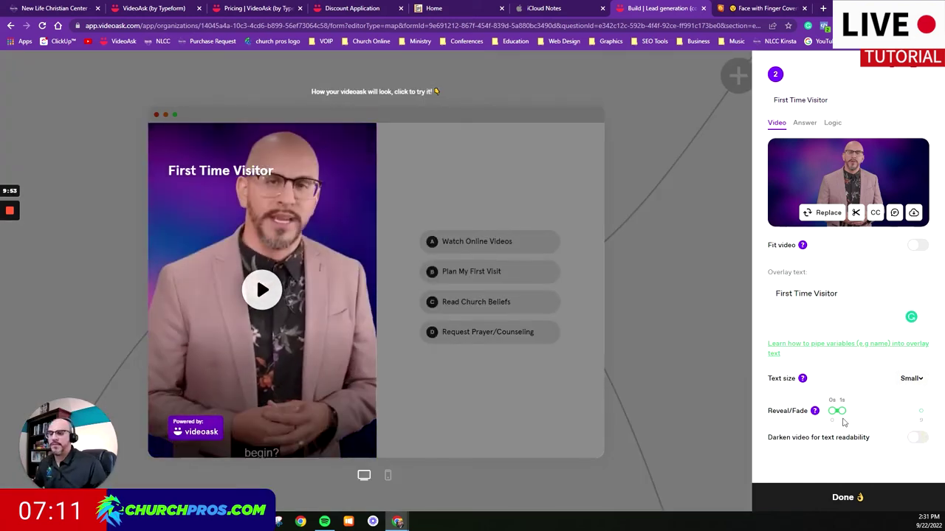
left_click(843, 497)
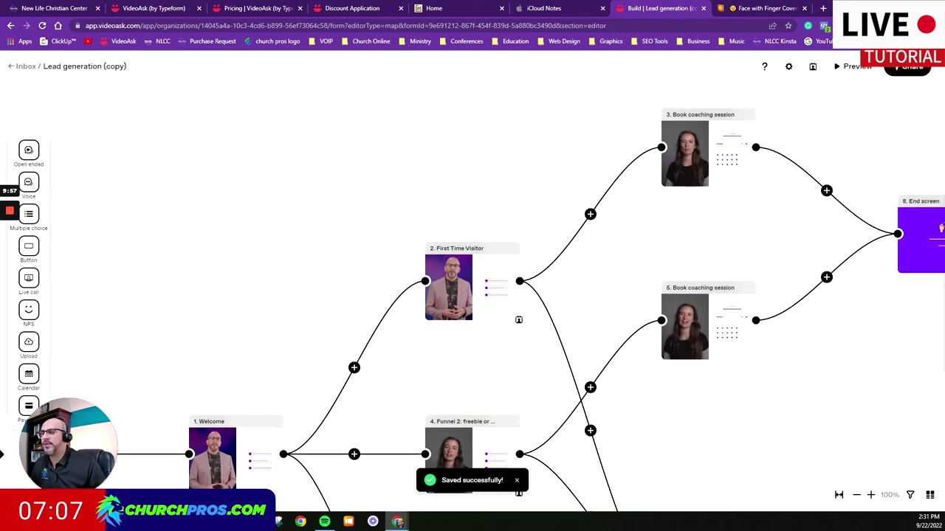
- Rename the step "Funnel 2: freebie or coaching" as "Sermons & Music"
scroll(272, 345, "down", 1)
mouse_move(271, 345)
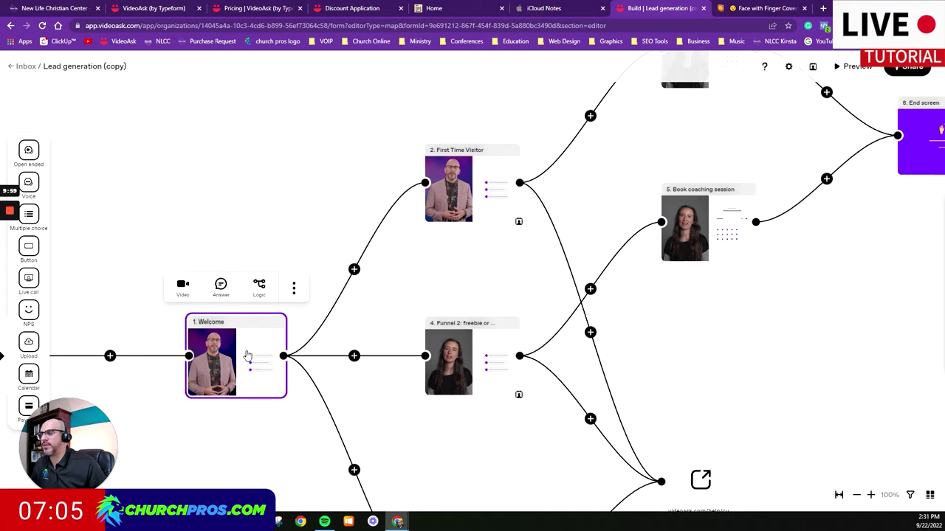
mouse_move(456, 170)
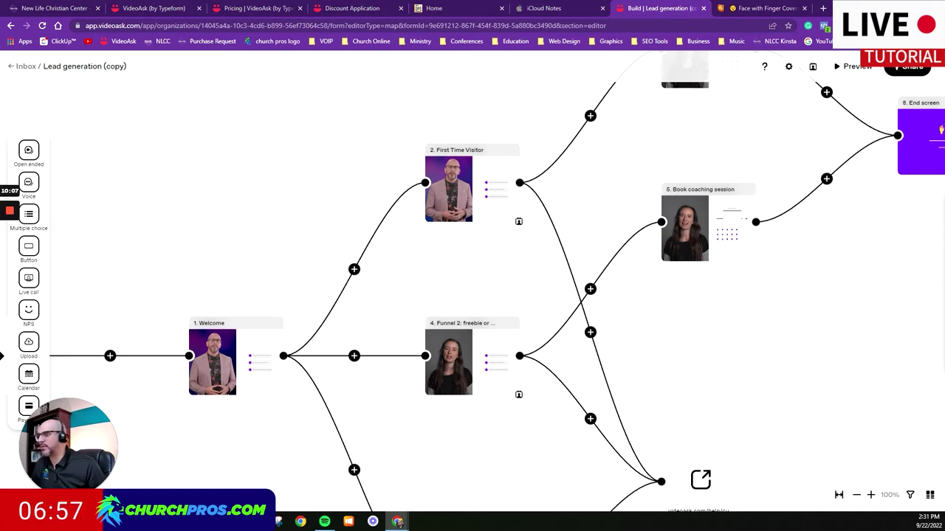
left_click(462, 359)
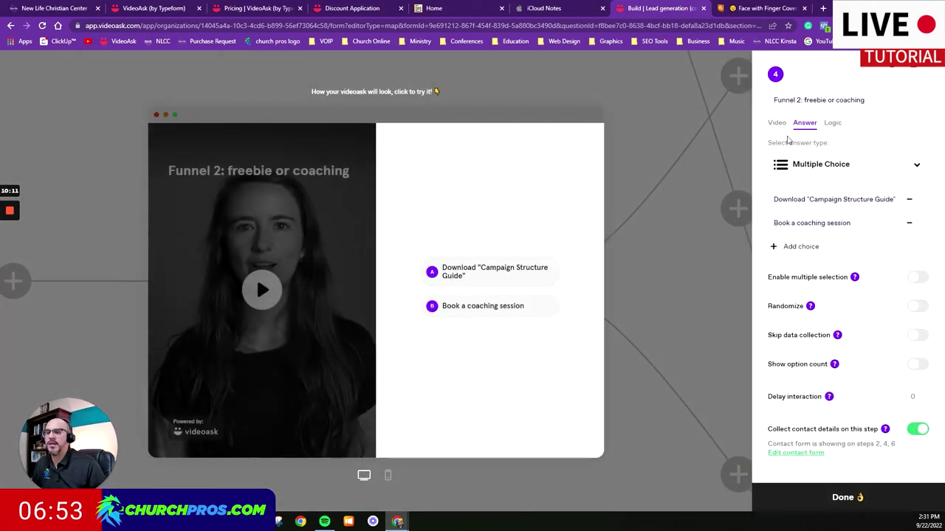
left_click(776, 122)
left_click(783, 100)
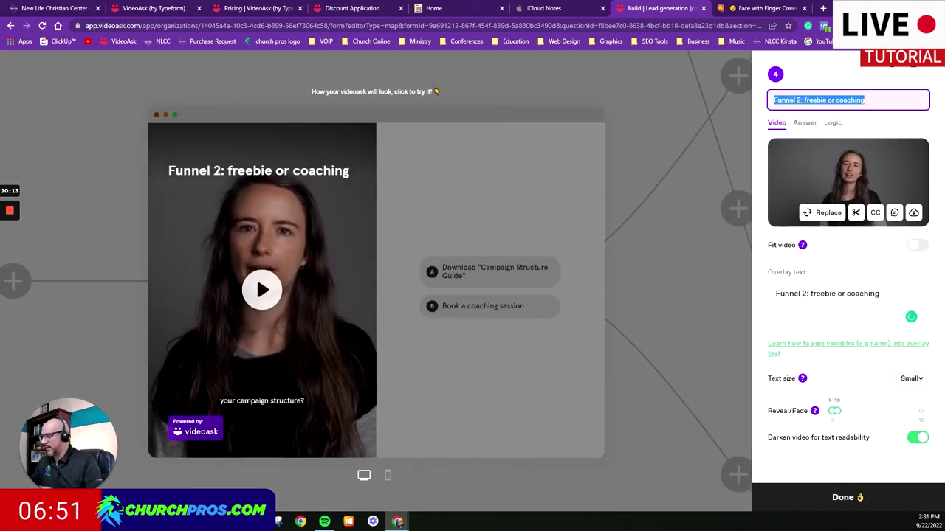
type("Sermons ")
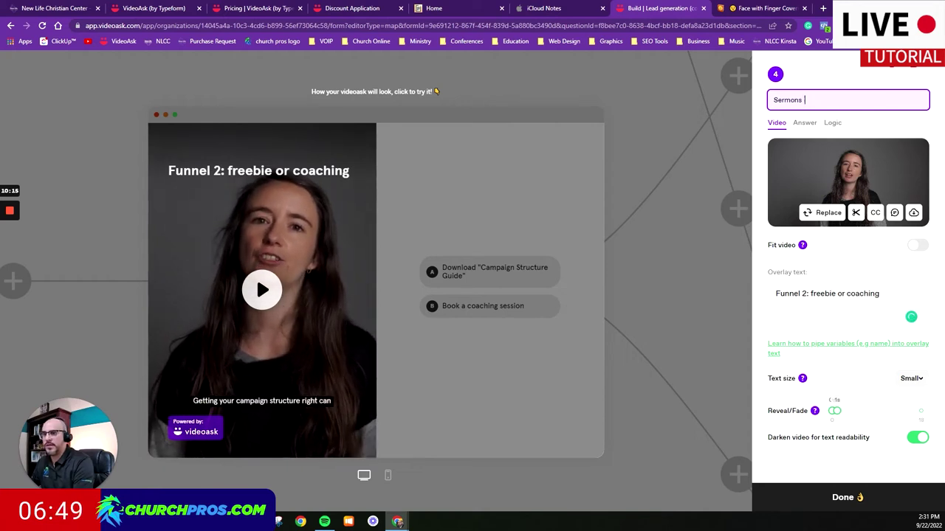
type("&")
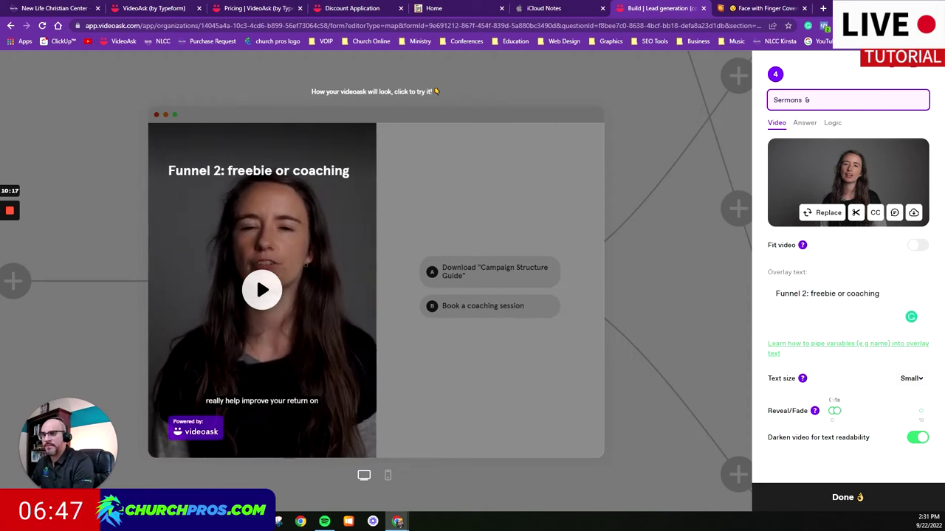
type(" Music")
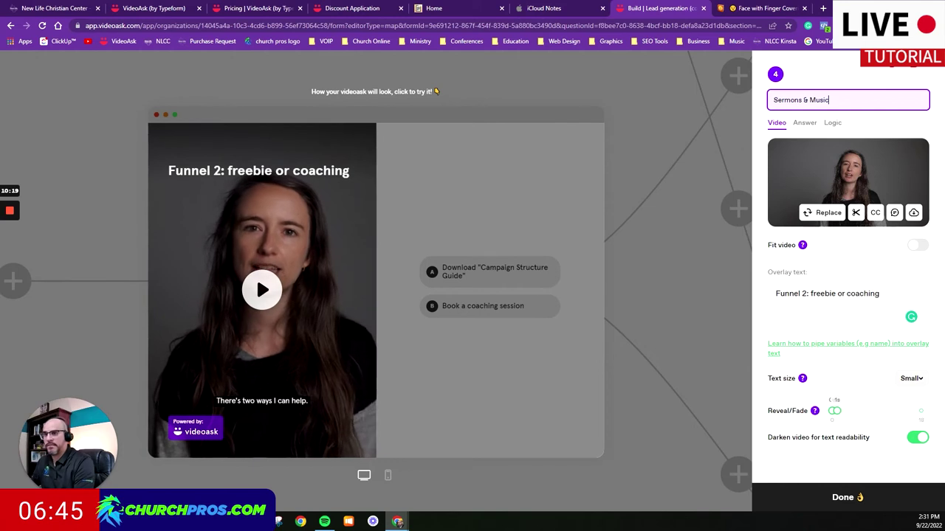
- Copy the step title "Sermons & Music" into the video's overlay text, replacing the template wording
key("ctrl+a")
key("ctrl+c")
left_click(827, 293)
key("ctrl+a")
key("ctrl+v")
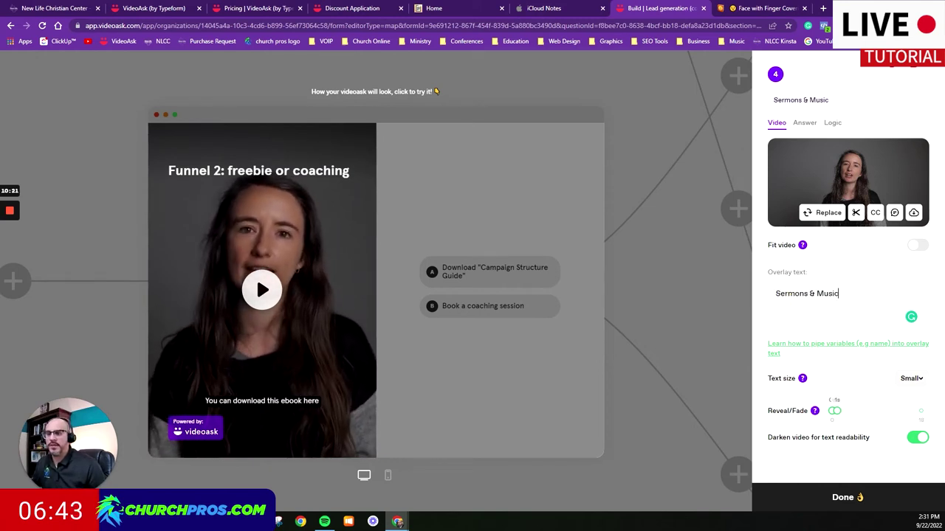
- Replace the Sermons & Music step's video with the uploaded file "Sermons and Music"
left_click(821, 212)
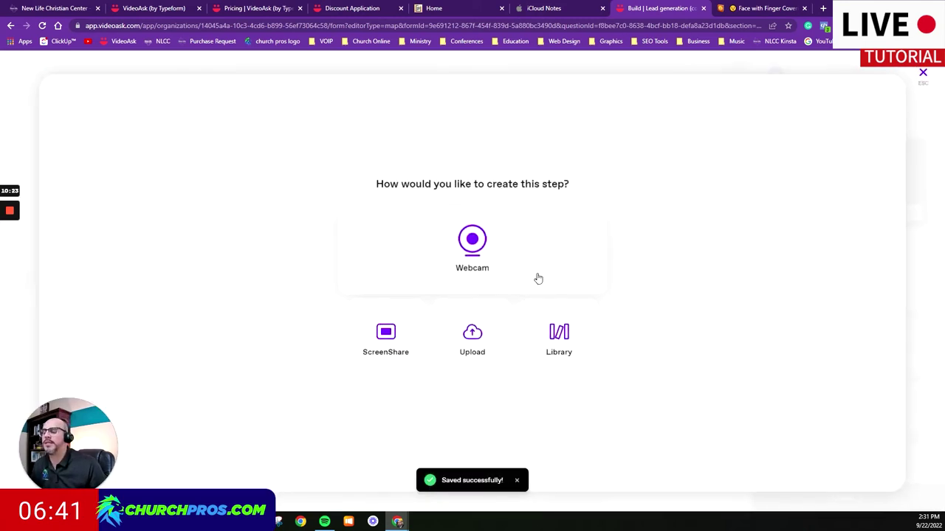
left_click(474, 338)
left_click(641, 143)
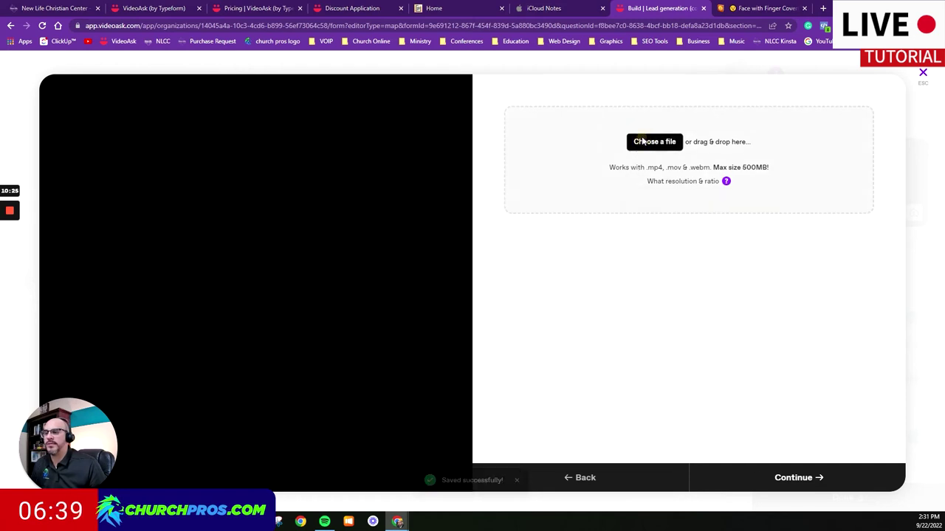
left_click(478, 194)
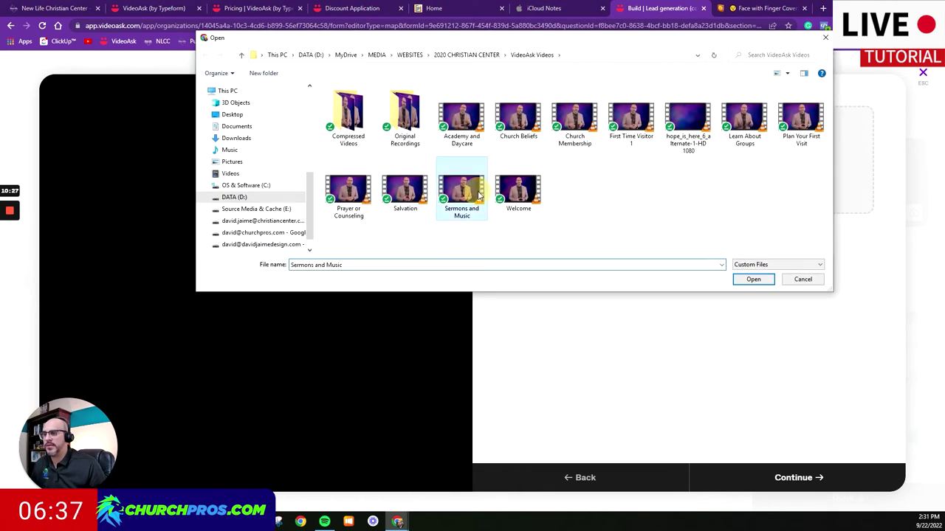
left_click(753, 279)
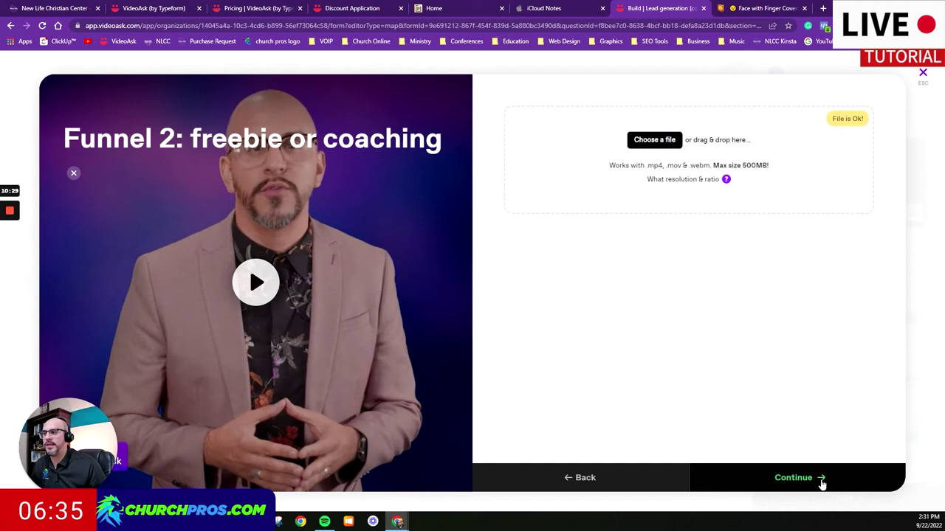
left_click(821, 481)
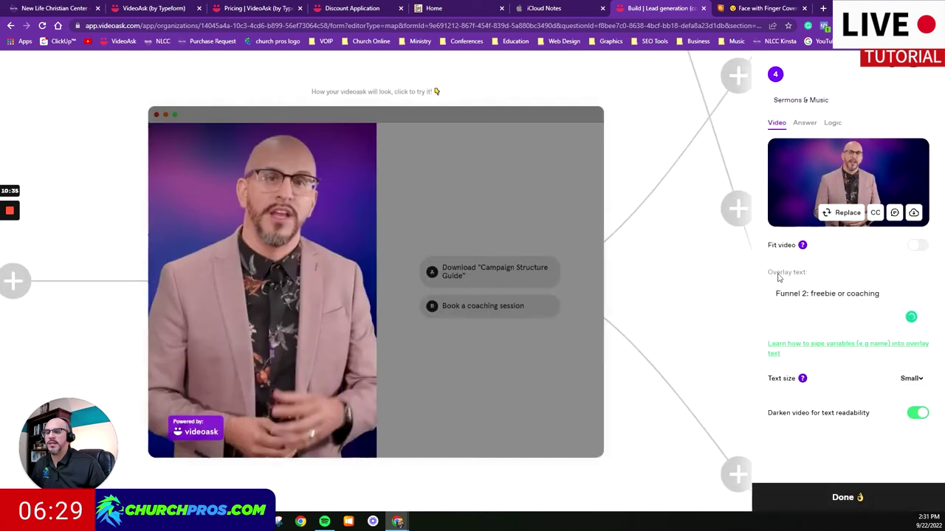
- Set the video's overlay text to "Sermons & Music", turn off darkening for text readability and finish editing the step
triple_click(797, 294)
type("Sermons & Music")
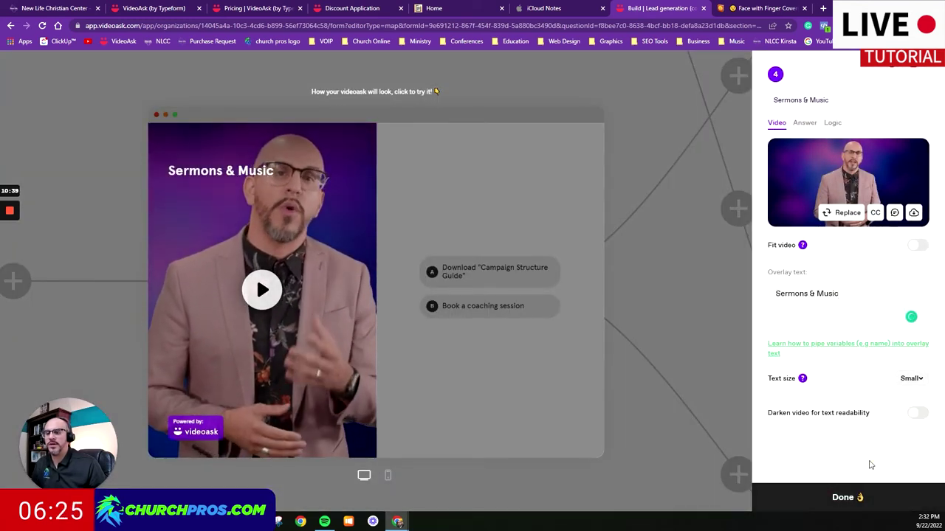
left_click(848, 498)
mouse_move(480, 302)
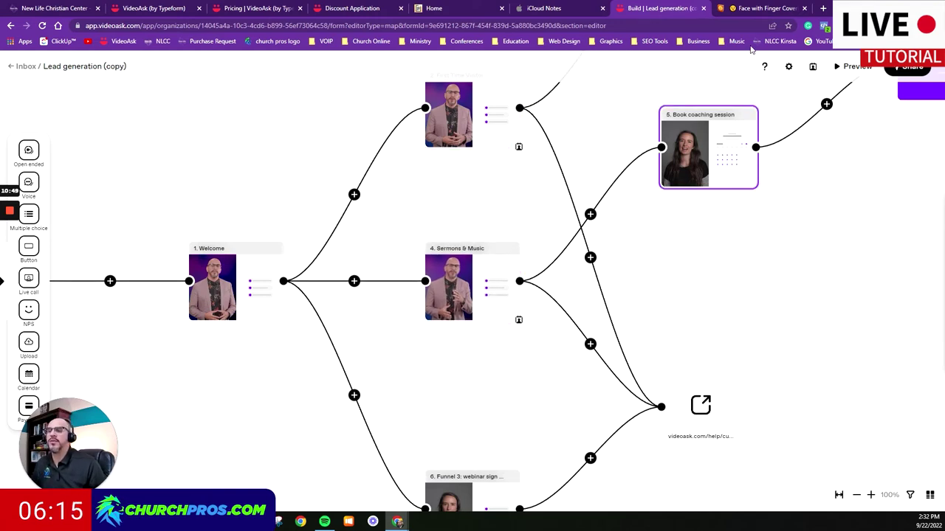
- Copy the Shushing Face emoji from Emojipedia and insert it before the First Time Visitor step's "Plan My First Visit" choice in VideoAsk
left_click(746, 13)
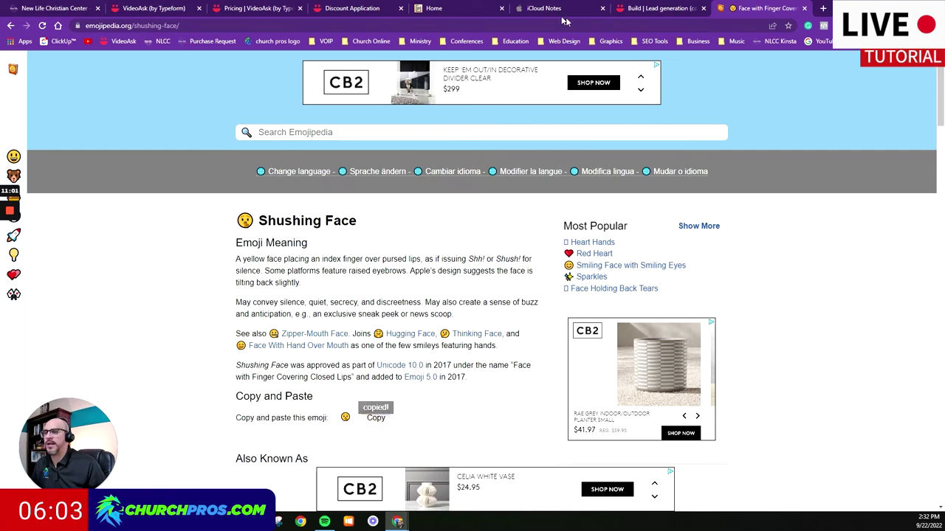
left_click(629, 19)
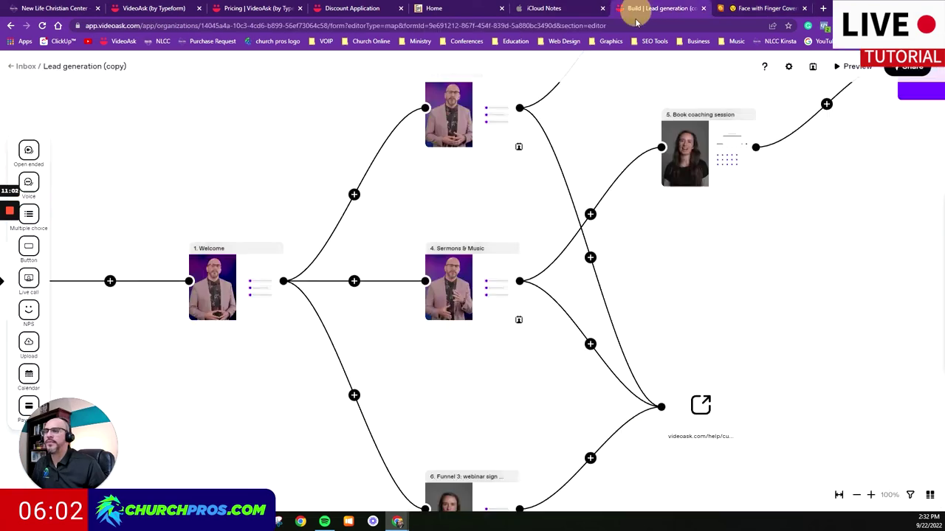
left_click(474, 134)
left_click(789, 223)
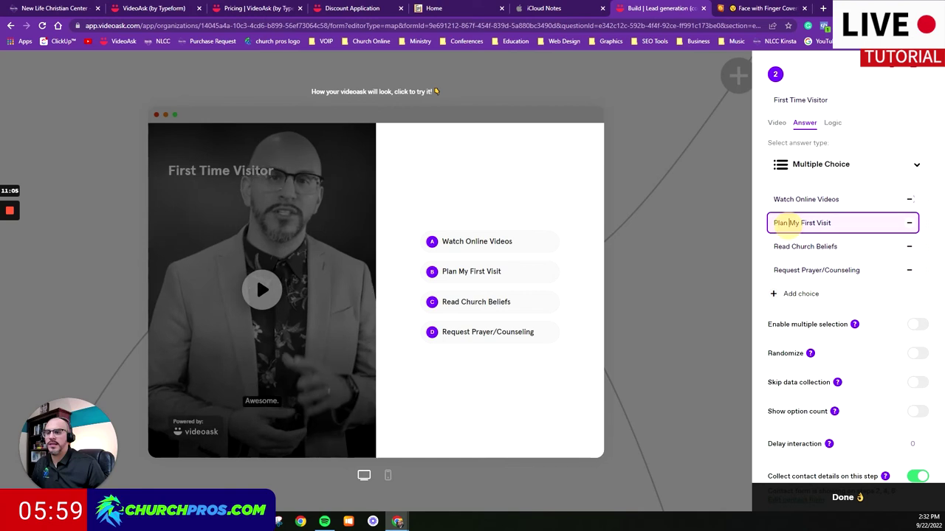
left_click(773, 223)
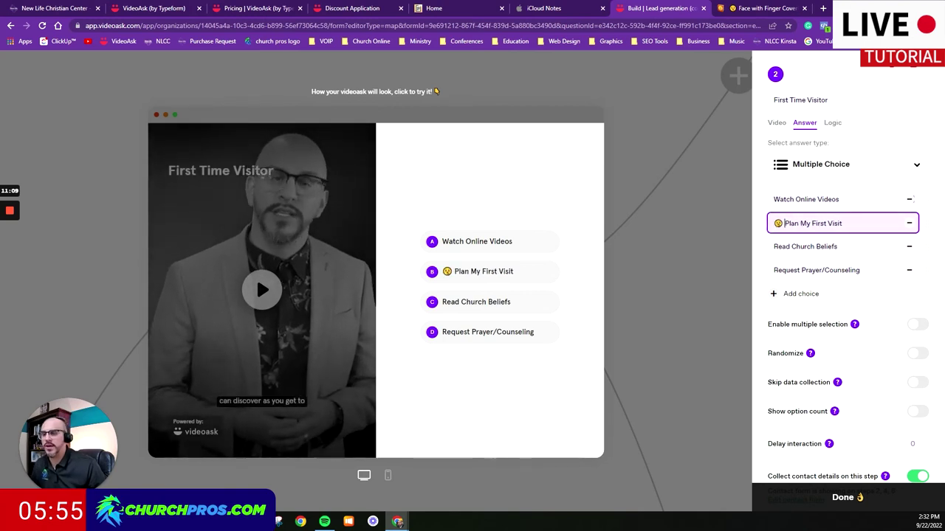
- Remove the emoji from the "Plan My First Visit" choice and return to the flow map
key("BackSpace")
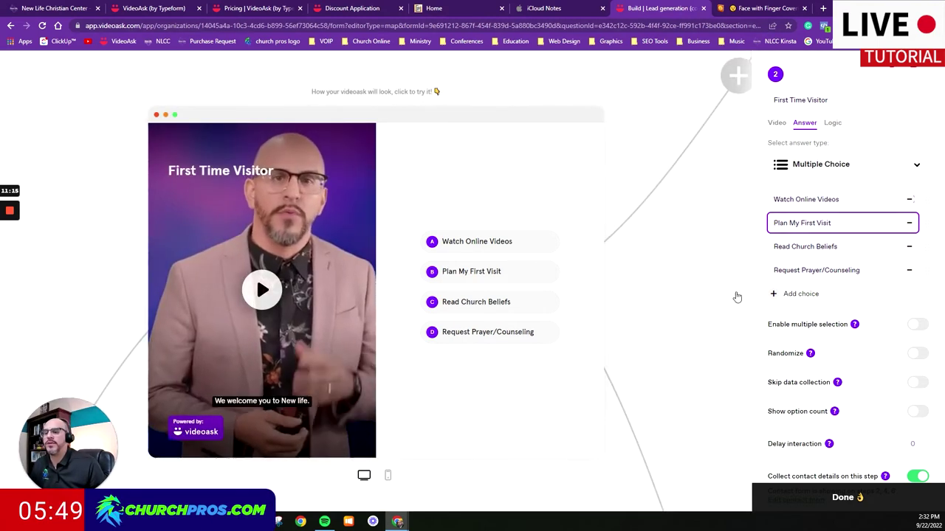
scroll(841, 397, "down", 3)
scroll(843, 398, "up", 3)
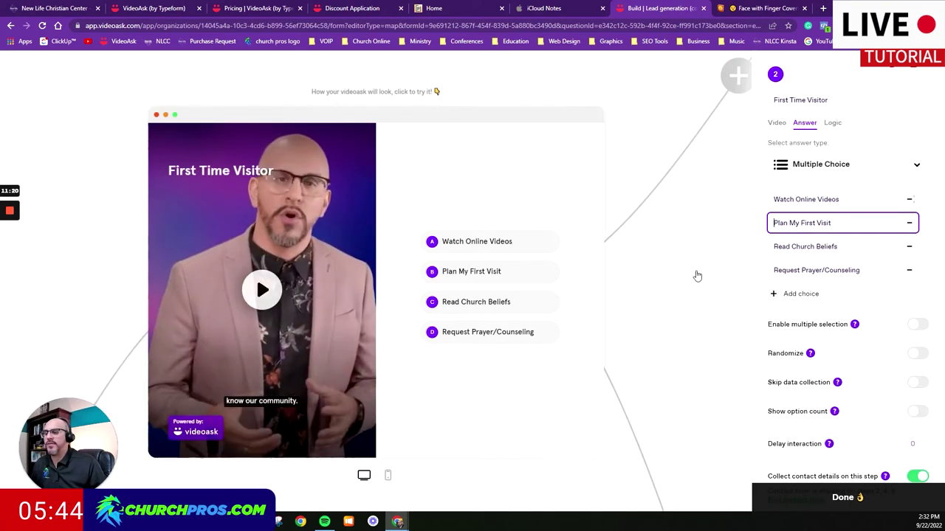
left_click(694, 271)
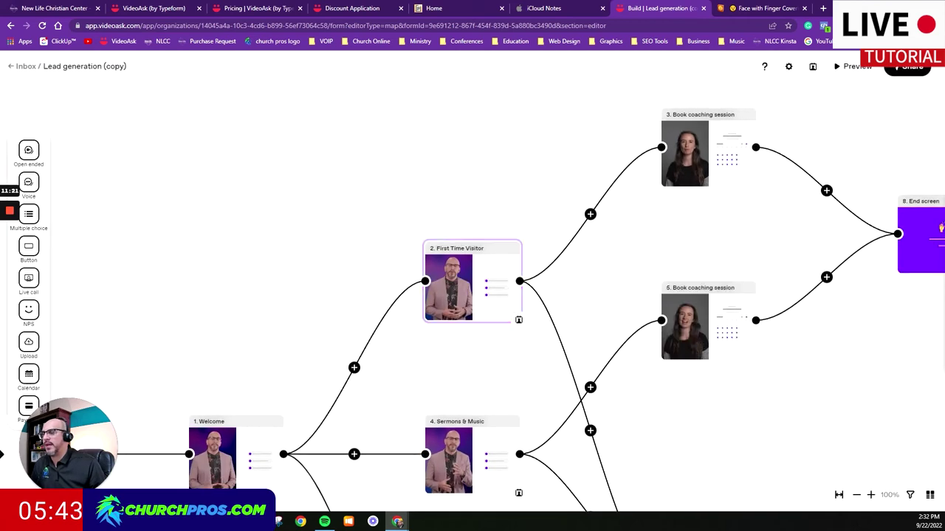
scroll(432, 401, "down", 2)
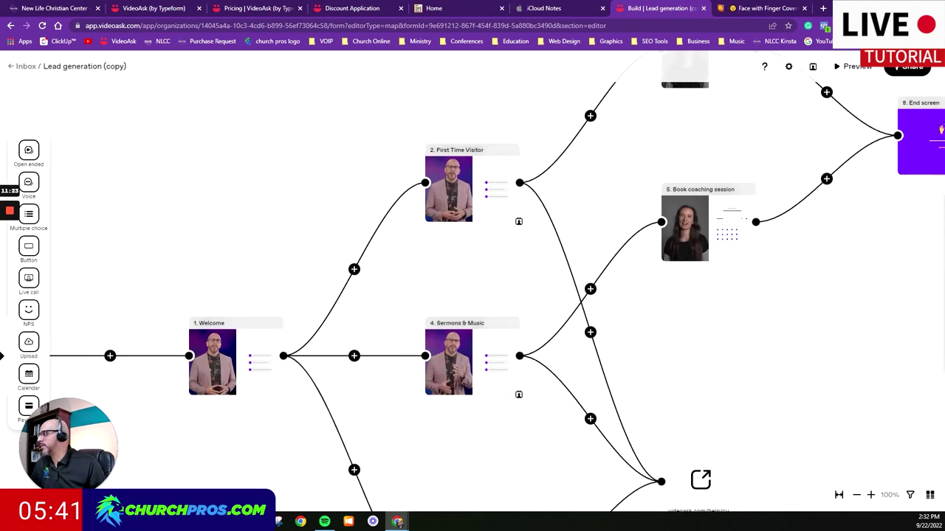
mouse_move(489, 350)
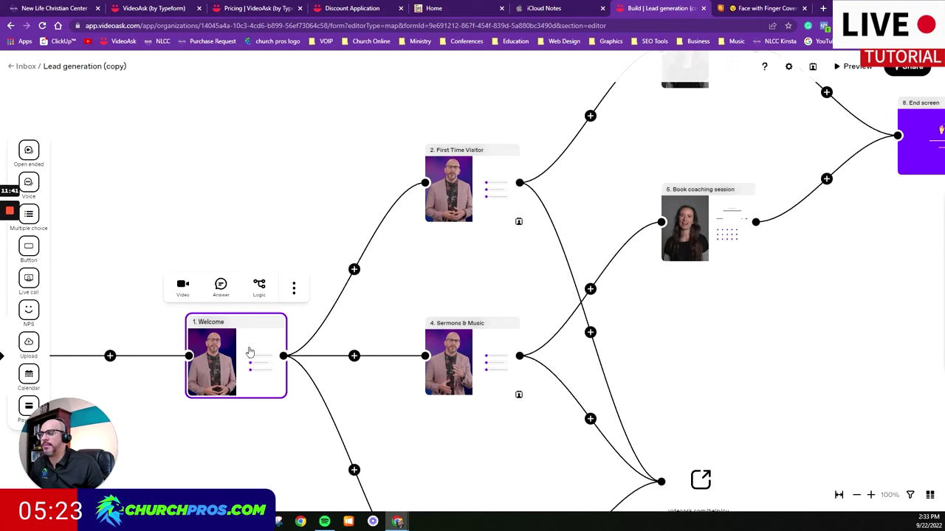
- Switch to the church website, take its video widget back to the Welcome choices, and return to the VideoAsk flow map
left_click(74, 10)
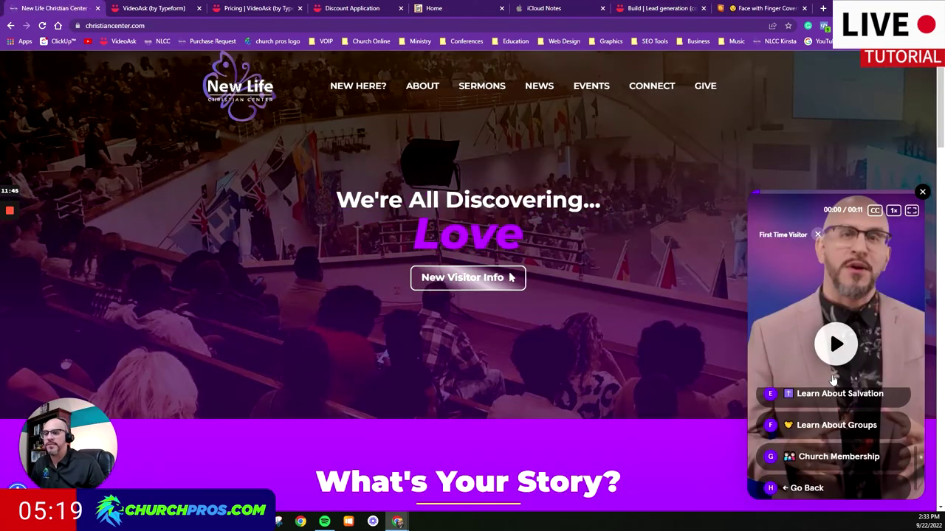
left_click(848, 487)
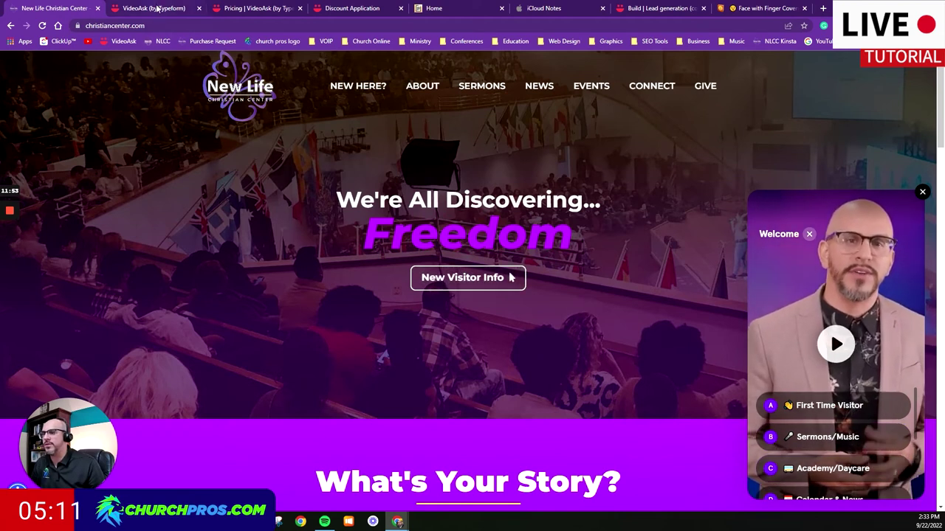
left_click(668, 9)
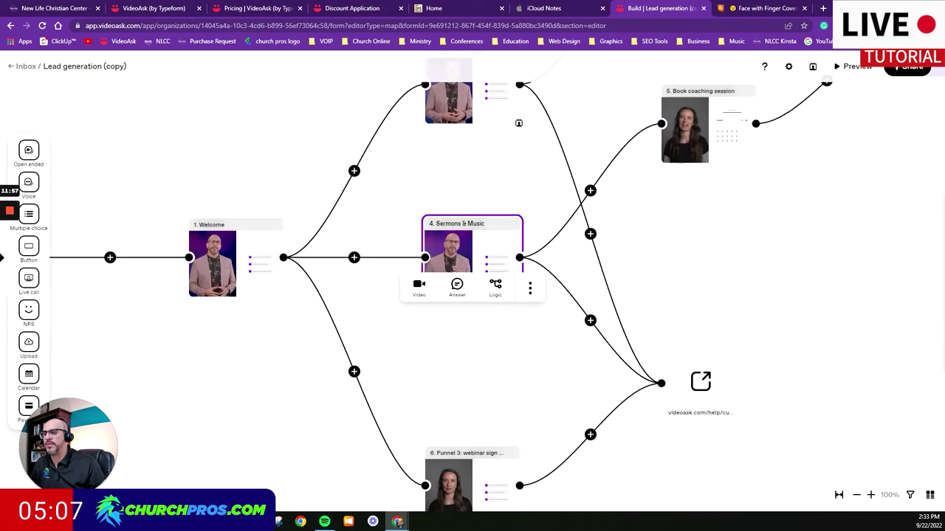
- Open the Welcome step's logic and make choice A jump to First Time Visitor
scroll(461, 347, "down", 2)
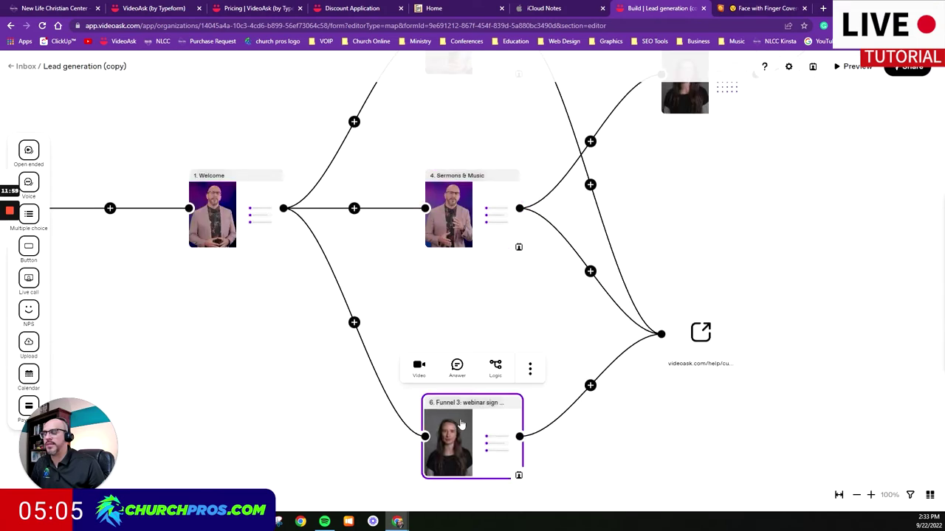
scroll(461, 425, "up", 3)
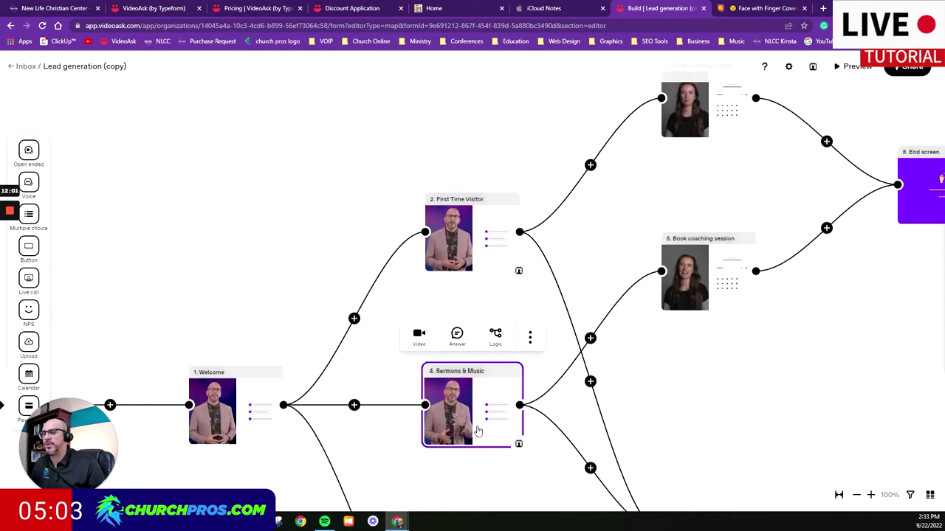
mouse_move(349, 334)
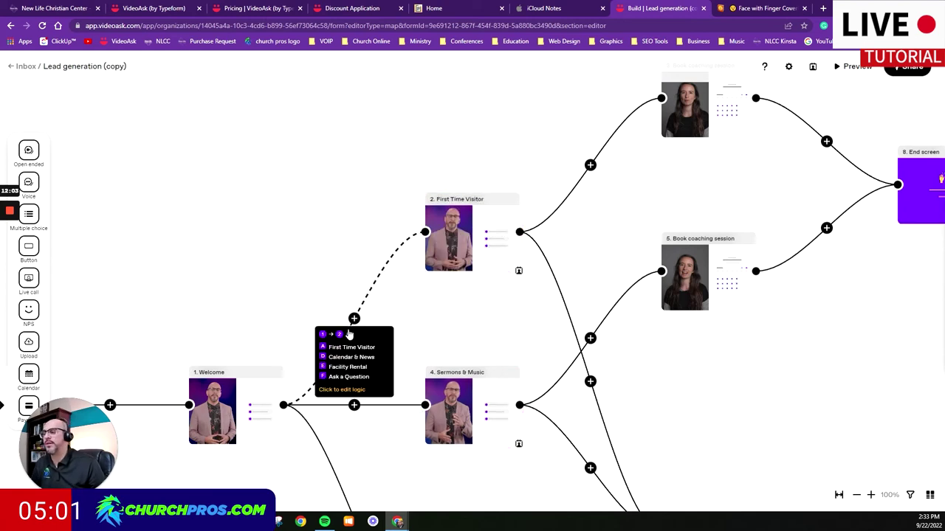
left_click(244, 396)
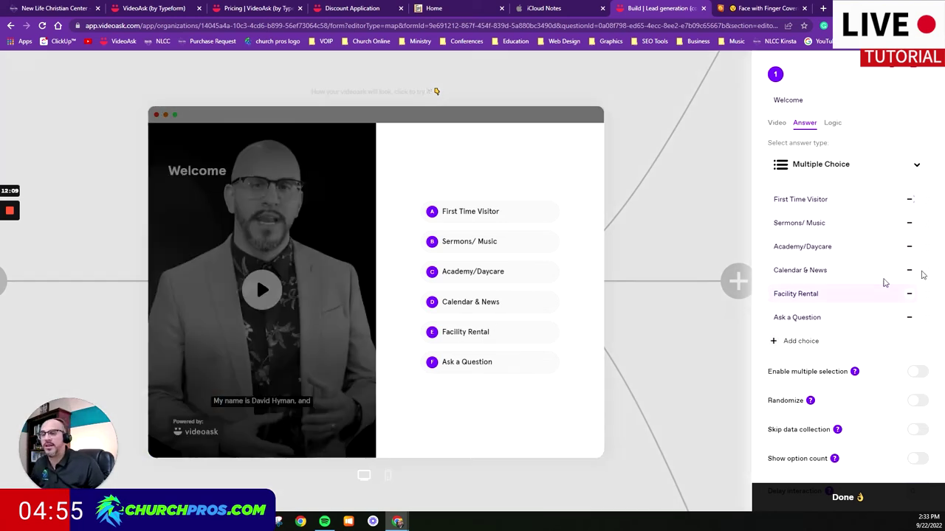
left_click(831, 123)
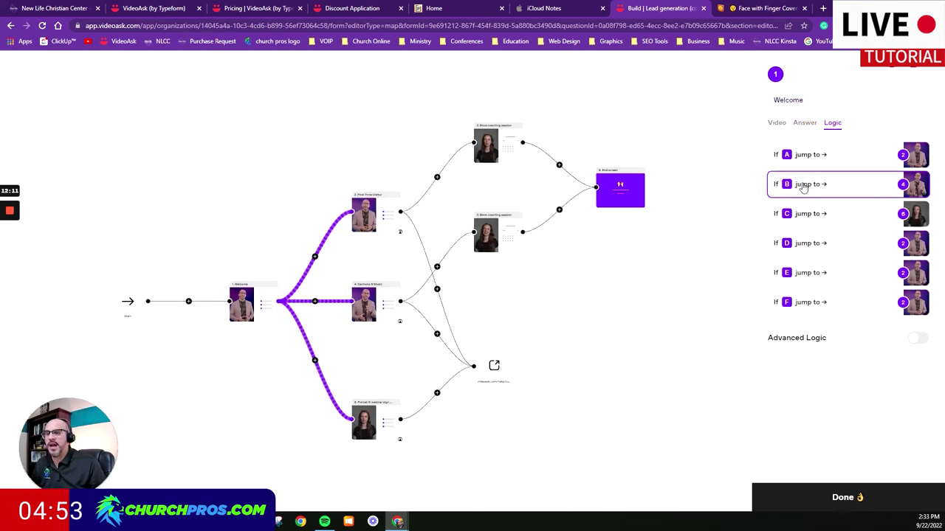
left_click(815, 156)
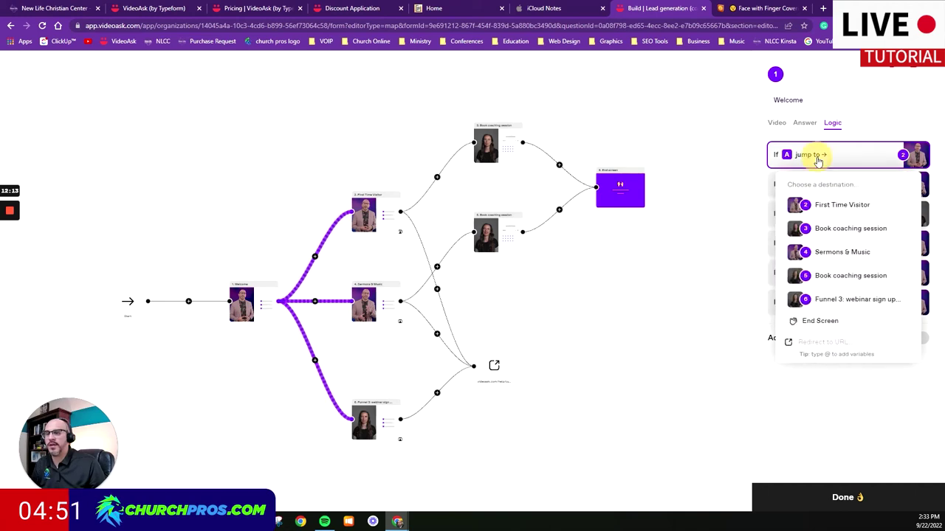
left_click(834, 208)
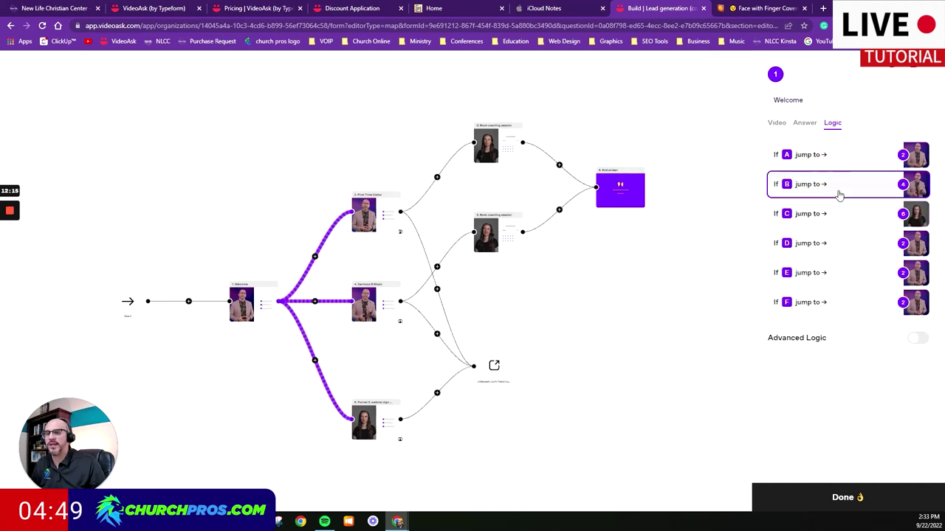
- Make the Welcome step's choice B jump to Sermons & Music and finish editing the logic
left_click(837, 186)
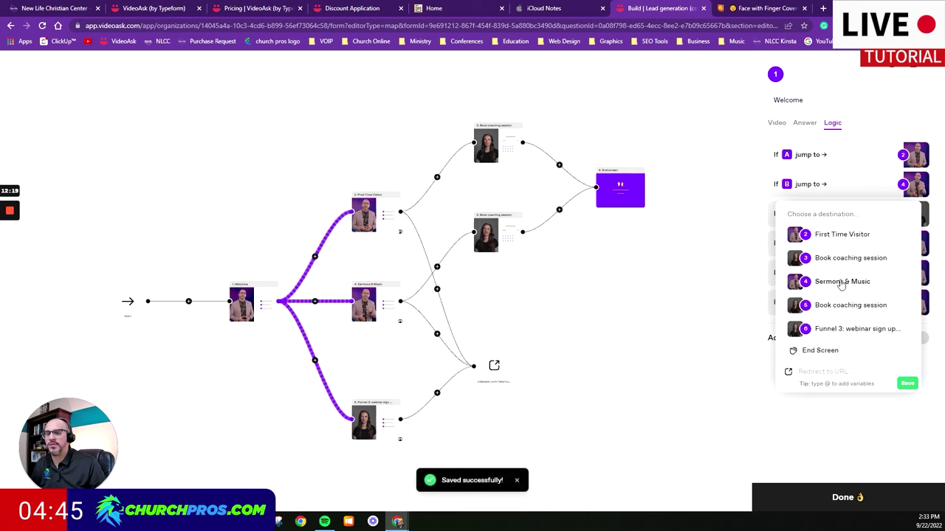
left_click(842, 281)
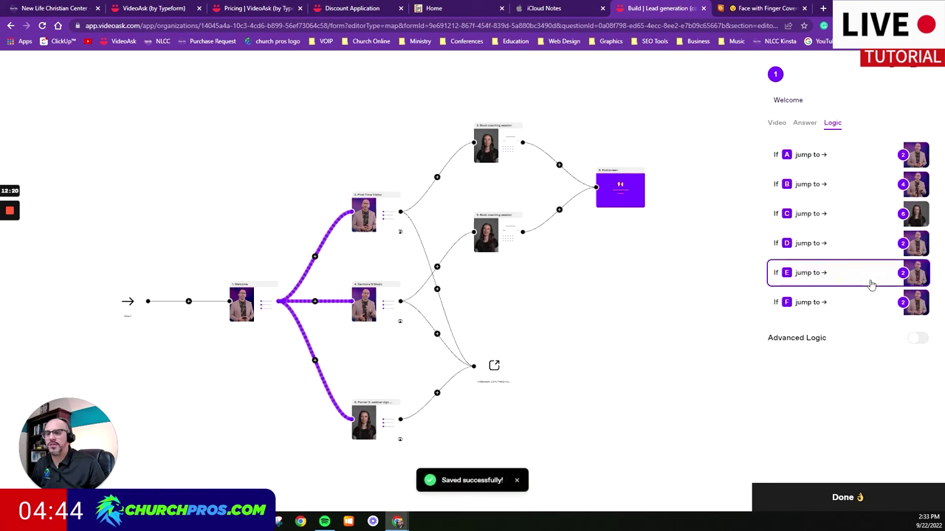
left_click(840, 213)
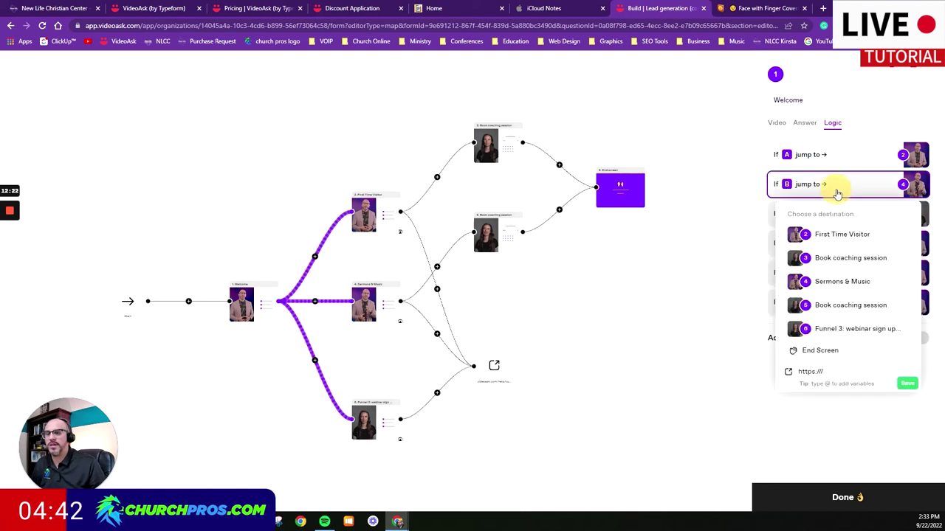
left_click(840, 282)
left_click(846, 498)
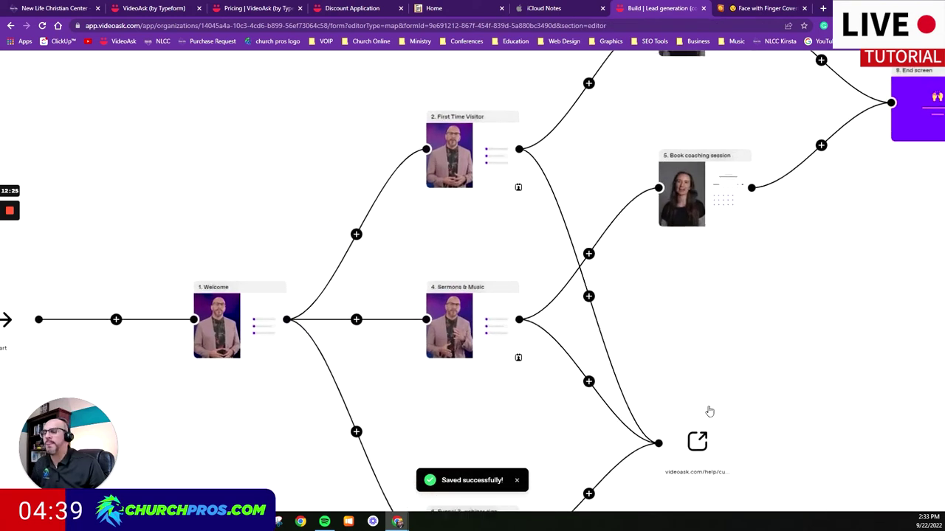
- Test the Welcome preview by choosing First Time Visitor, play part of its video, and return to the flow map
left_click(236, 319)
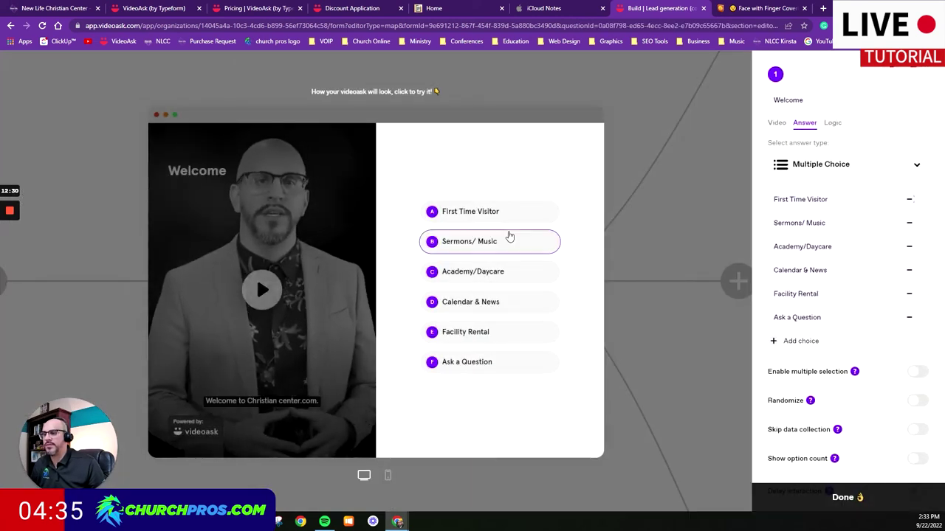
left_click(519, 214)
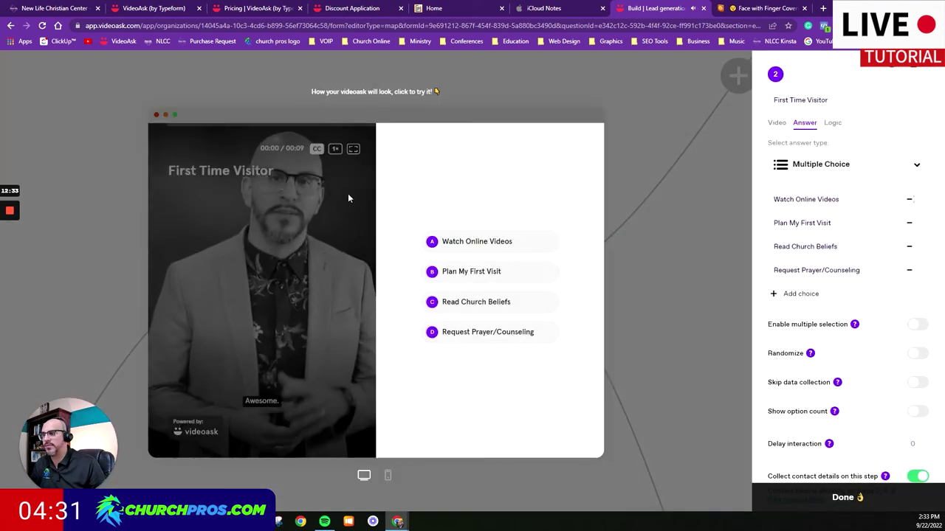
left_click(201, 246)
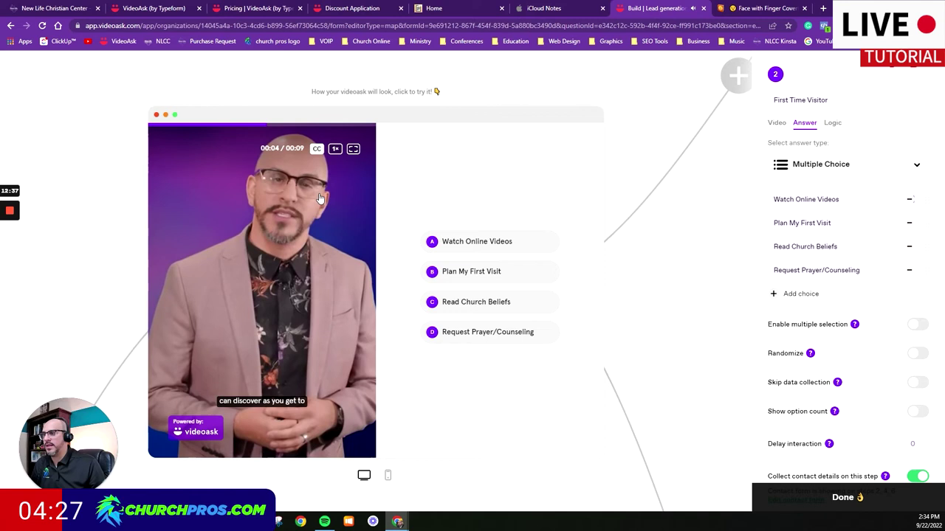
left_click(306, 220)
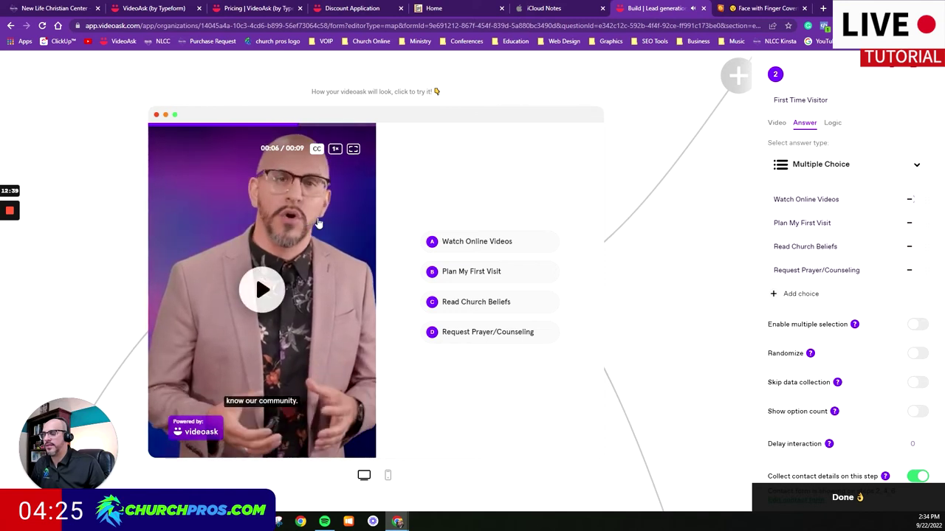
left_click(98, 232)
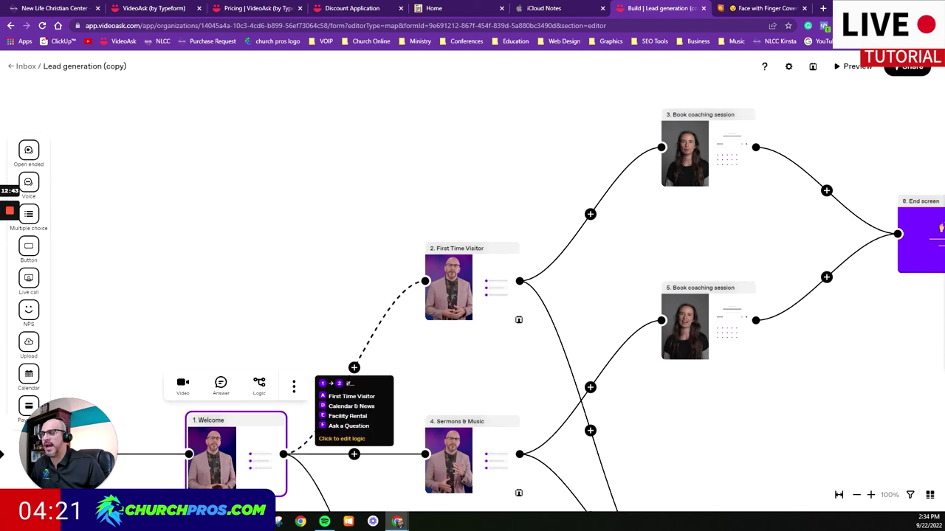
- Look over the connections in the flow map and open the First Time Visitor step's jump logic
scroll(449, 288, "down", 2)
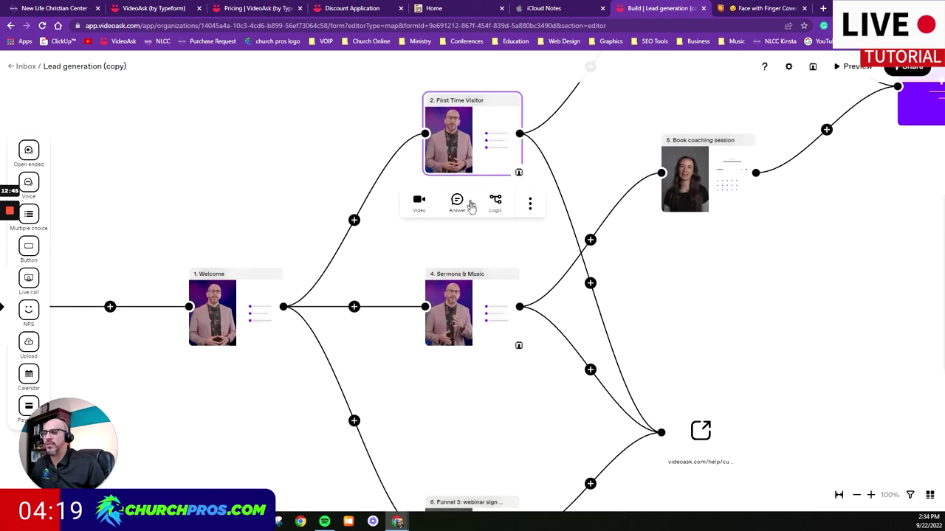
mouse_move(473, 324)
scroll(476, 332, "up", 2)
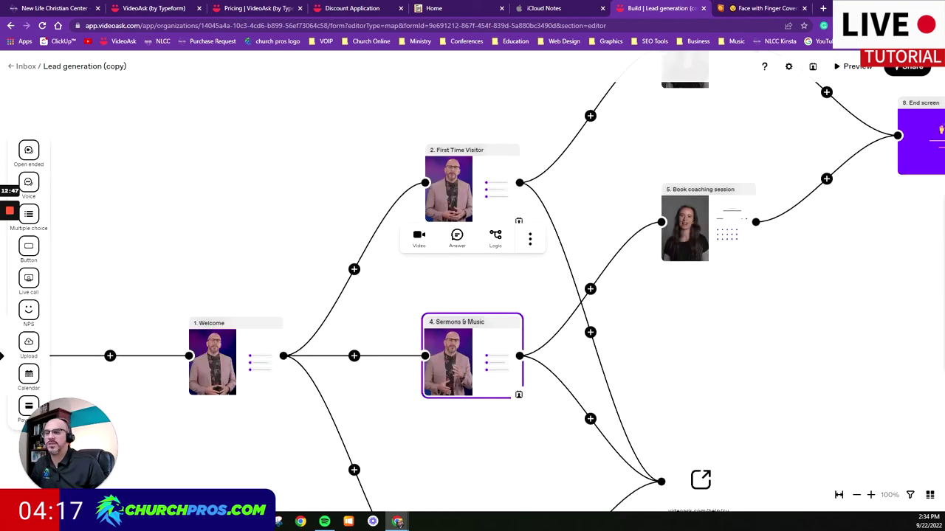
mouse_move(699, 158)
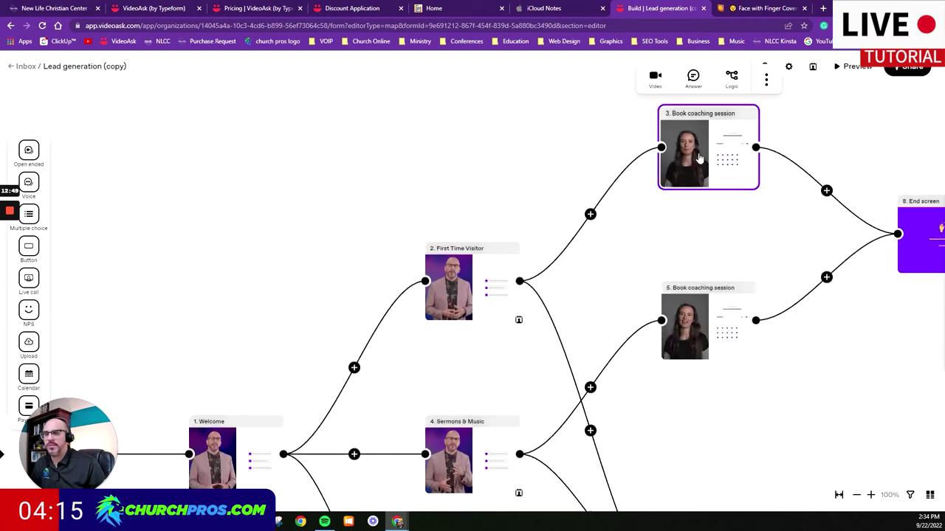
scroll(694, 166, "down", 3)
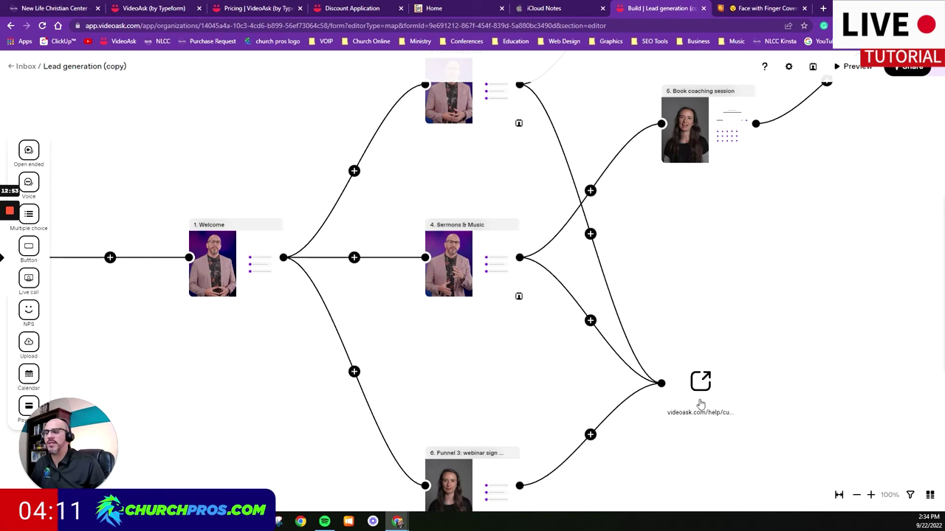
mouse_move(503, 293)
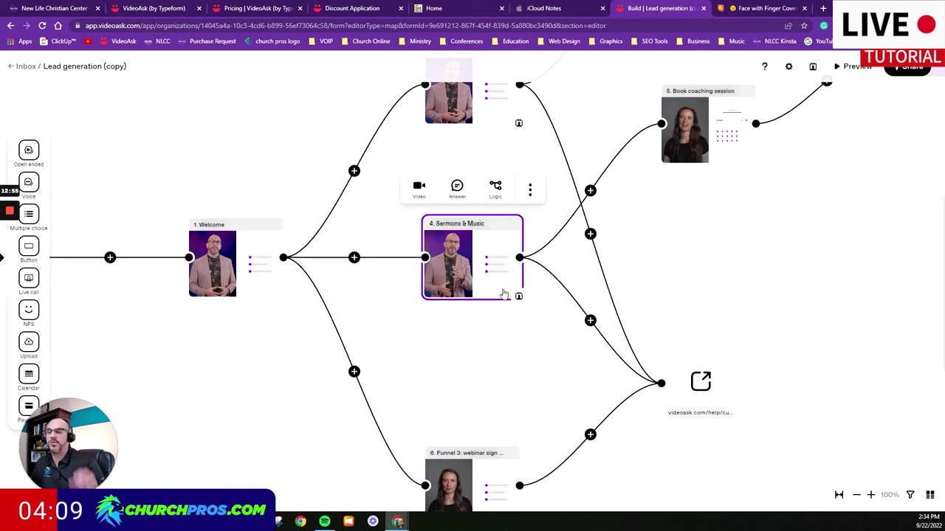
scroll(462, 247, "up", 2)
left_click(466, 247)
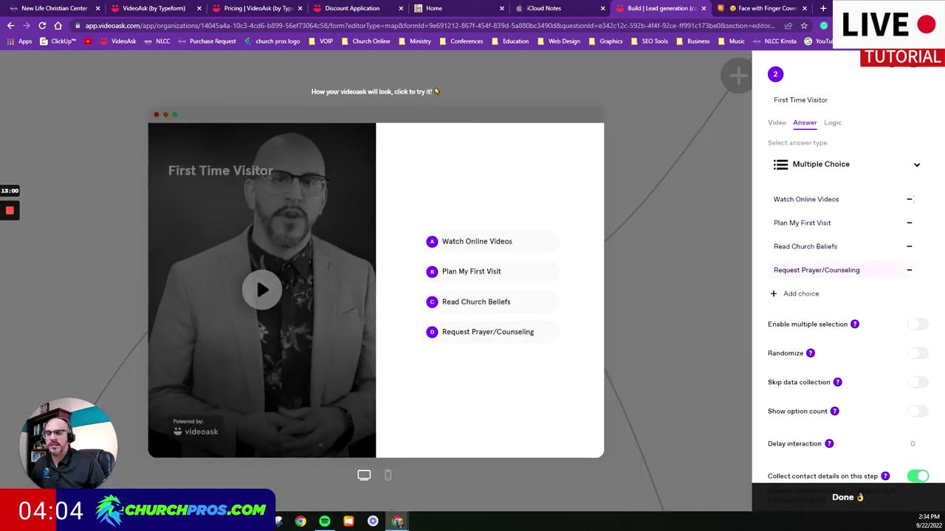
left_click(833, 124)
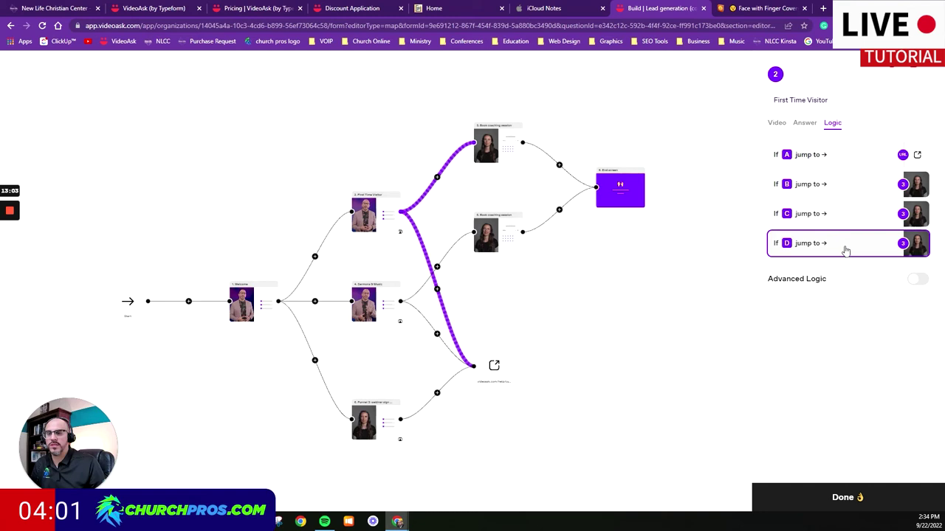
- Make choice D of First Time Visitor redirect to a christiancenter.com URL and finish editing the step
left_click(845, 254)
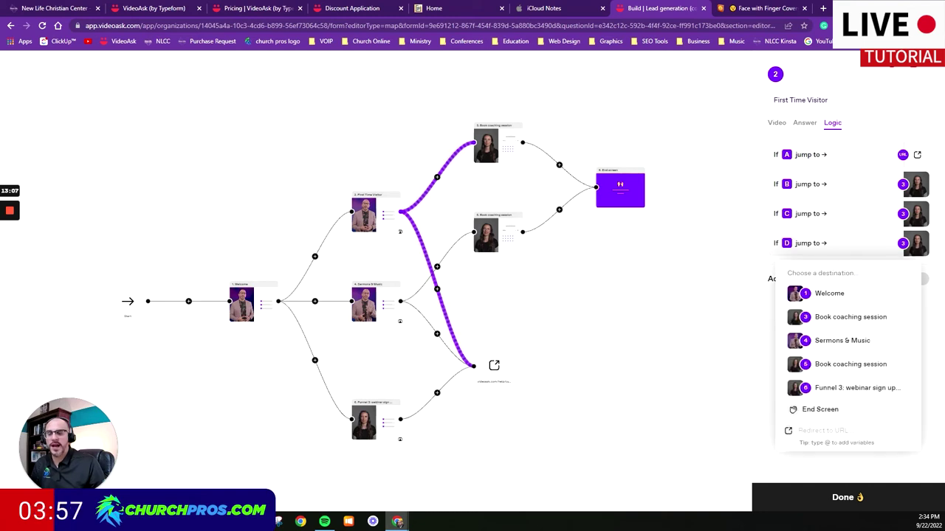
left_click(805, 430)
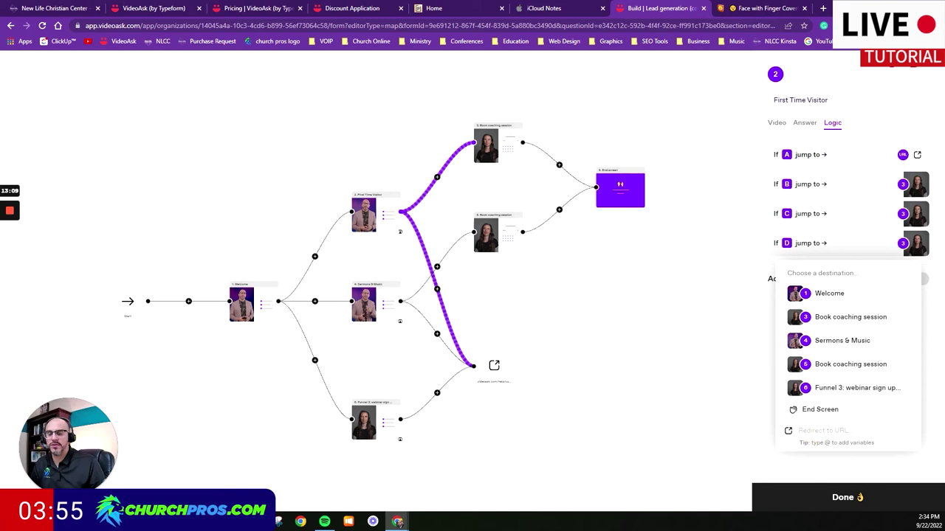
type("christianc")
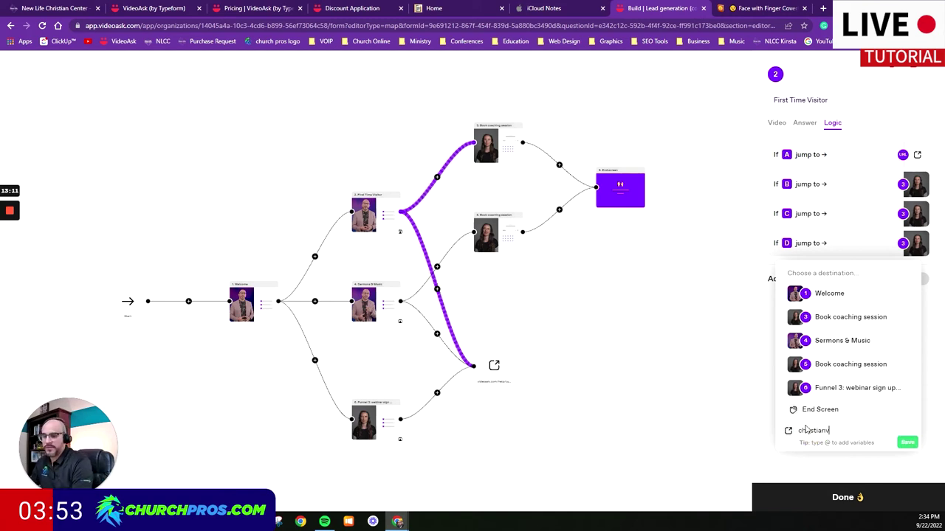
type("enter.com")
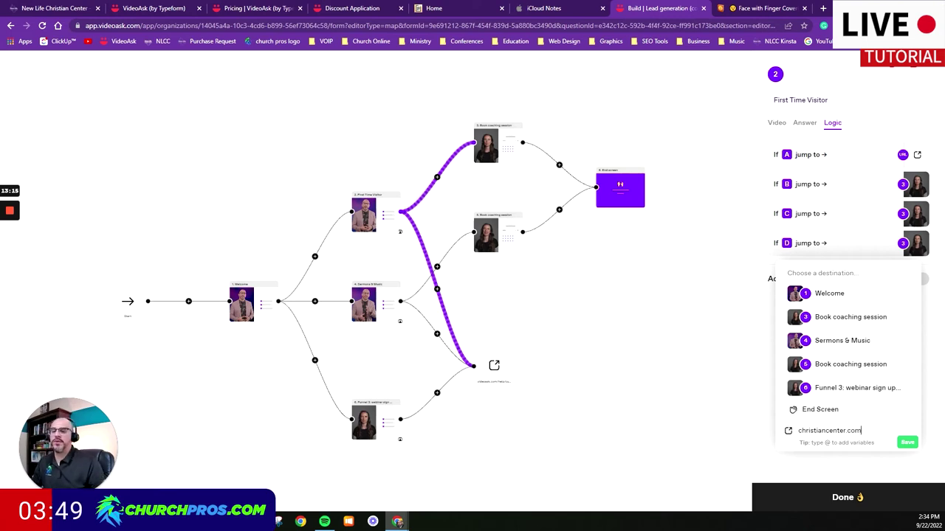
left_click(905, 443)
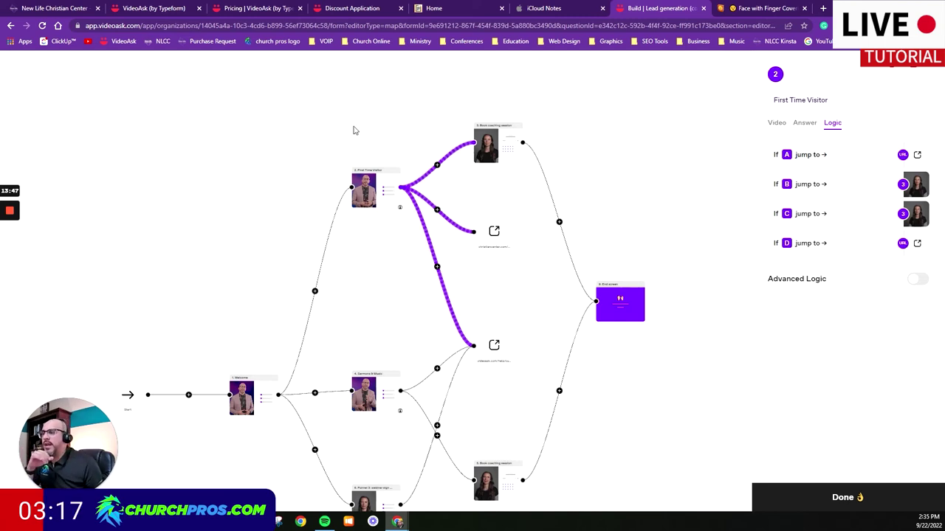
left_click(76, 139)
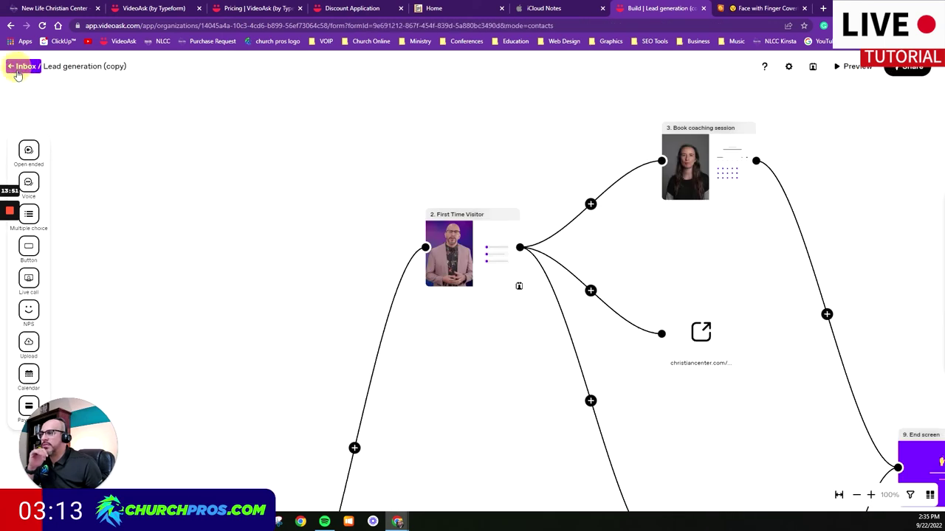
- Leave the flow map, look at all interactions, and open the conversations of the NLCC Assistant videoask
left_click(19, 66)
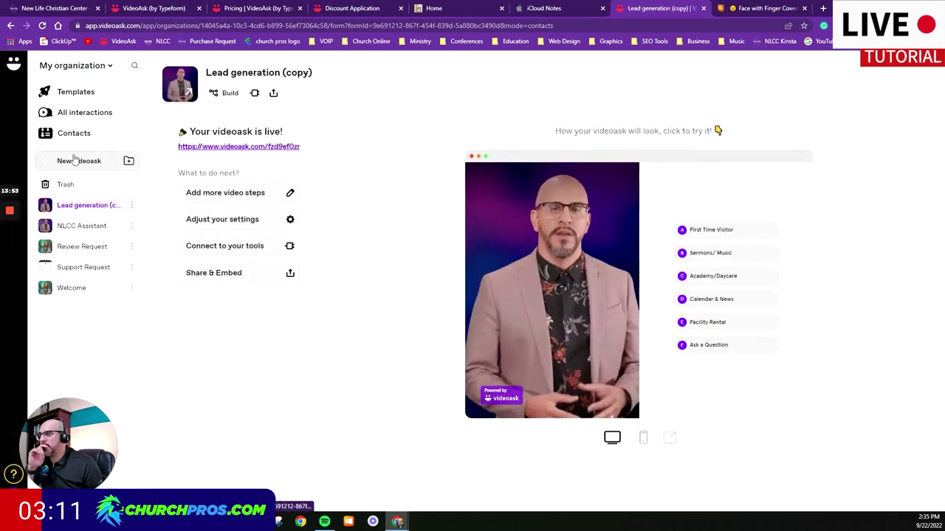
left_click(77, 114)
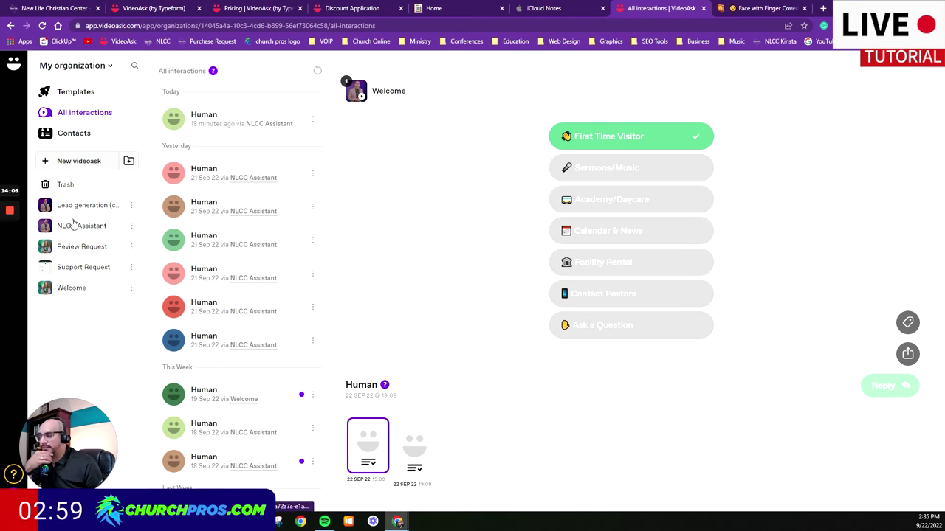
left_click(103, 213)
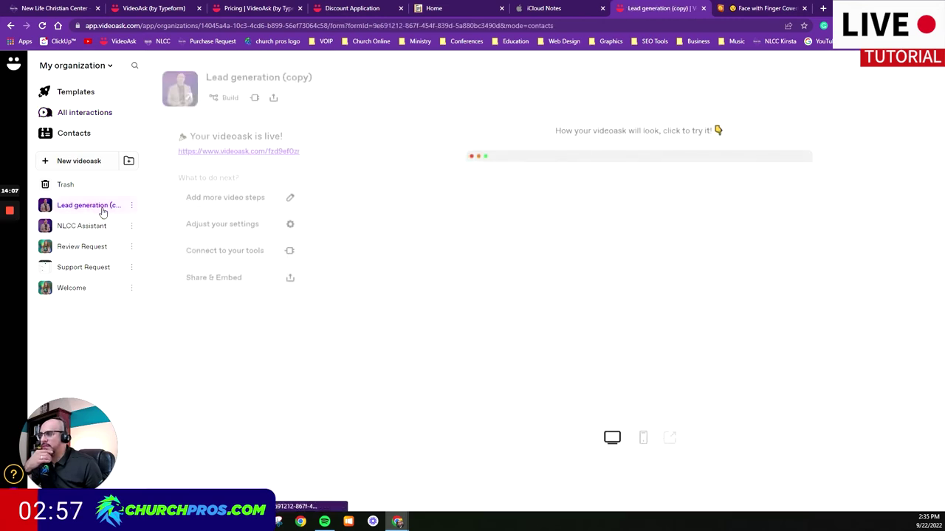
left_click(99, 230)
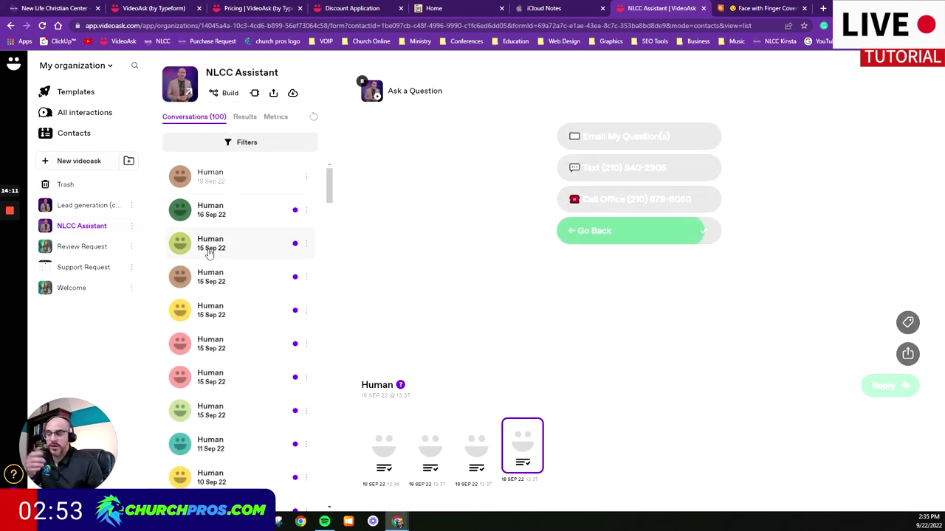
- Open the NLCC Assistant's sharing options and examine its embed code, SSL note and link sharing
left_click(273, 94)
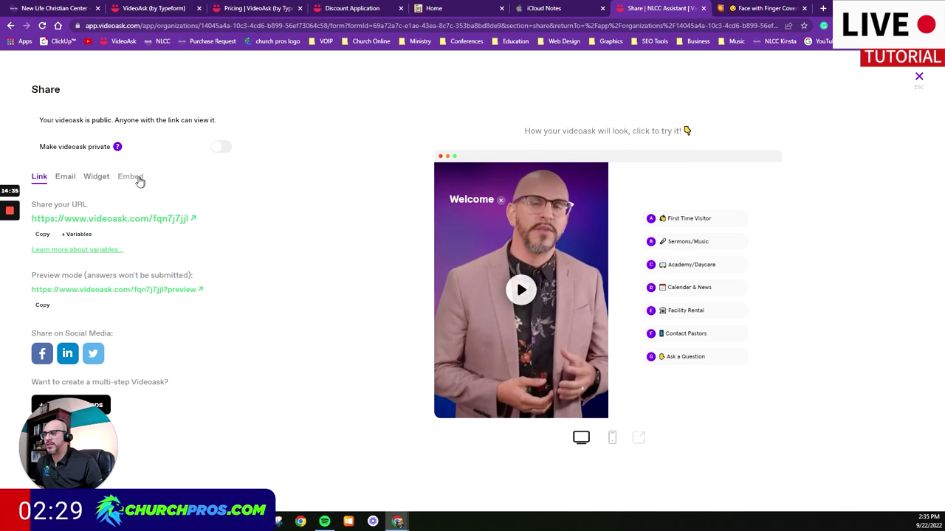
left_click(138, 180)
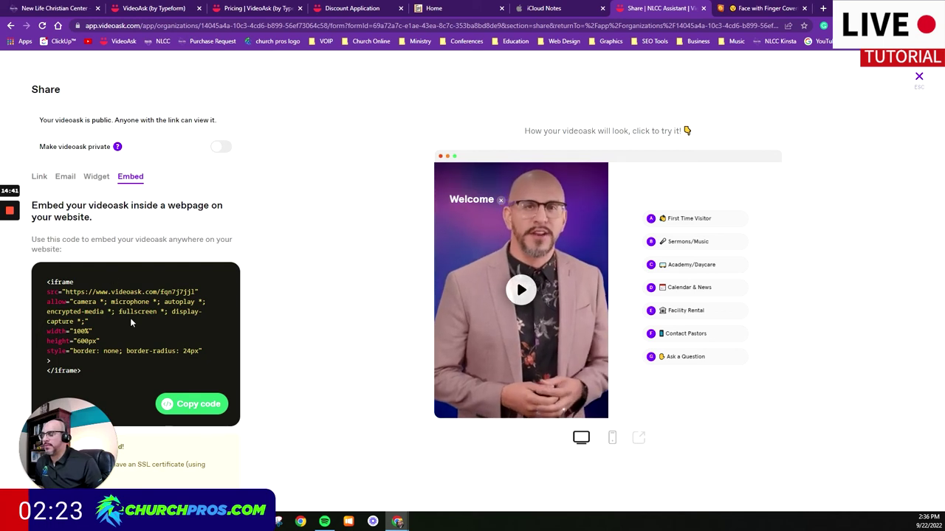
scroll(130, 318, "down", 1)
left_click_drag(59, 454, 331, 356)
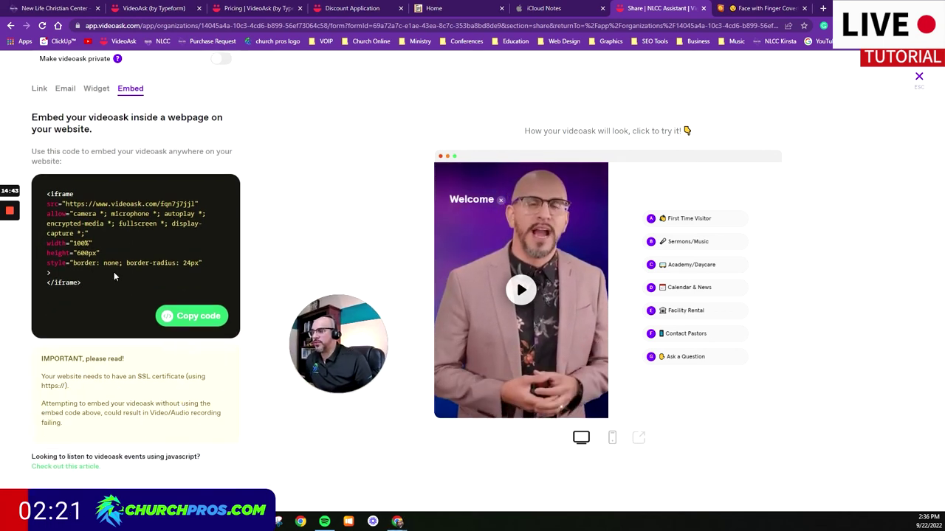
scroll(140, 345, "up", 1)
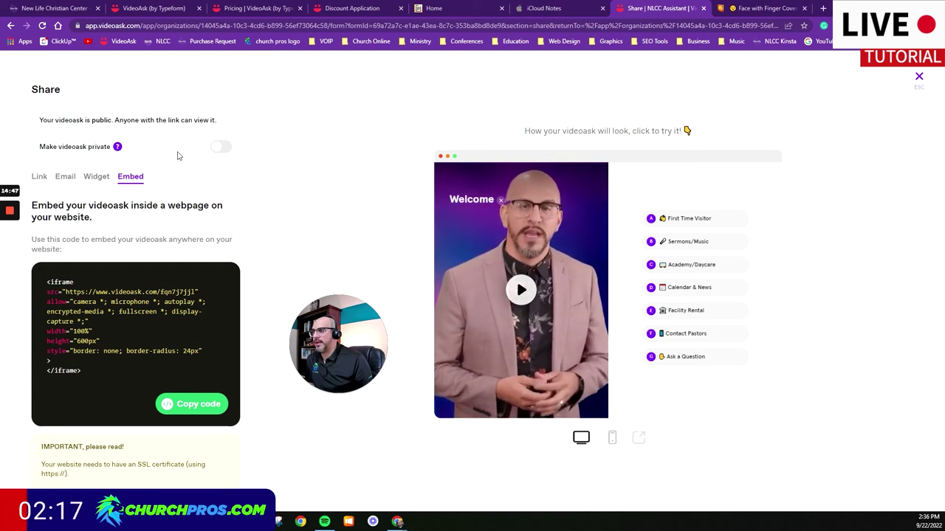
scroll(118, 188, "down", 1)
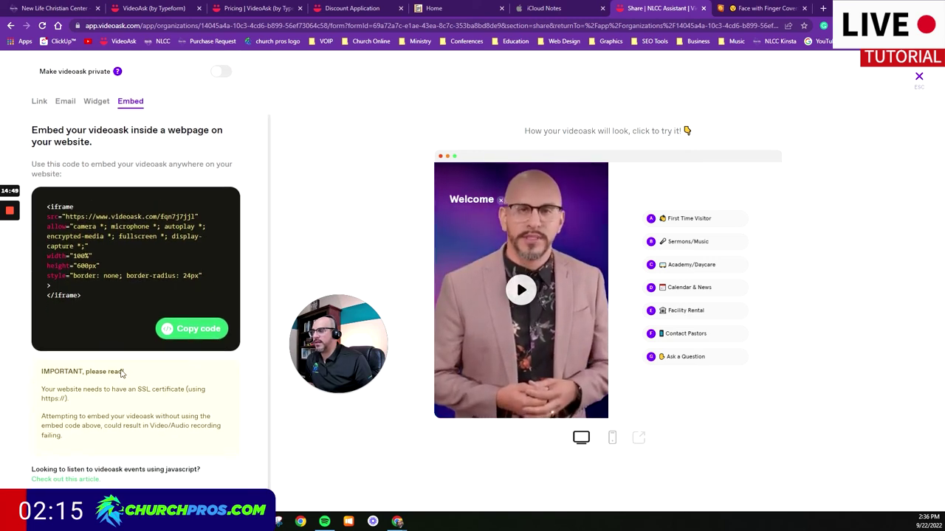
scroll(82, 183, "up", 1)
left_click(65, 178)
left_click(39, 179)
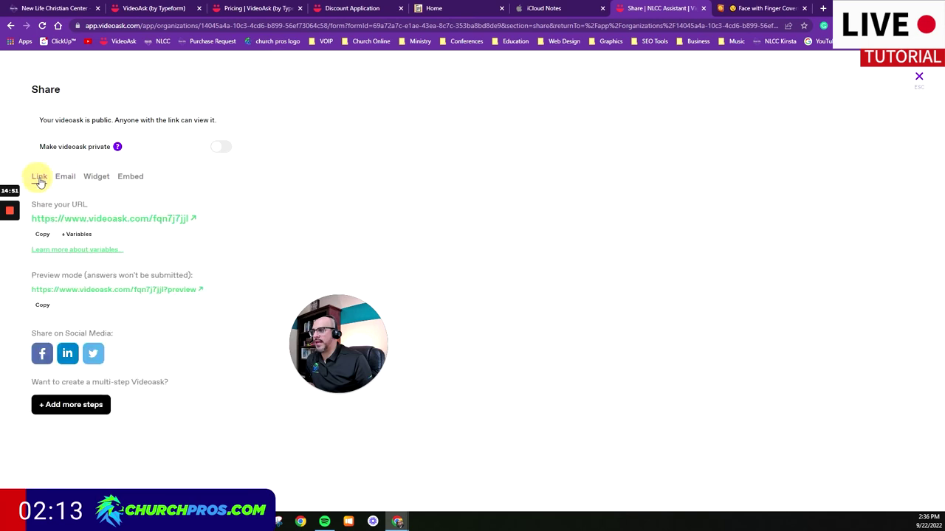
left_click(125, 180)
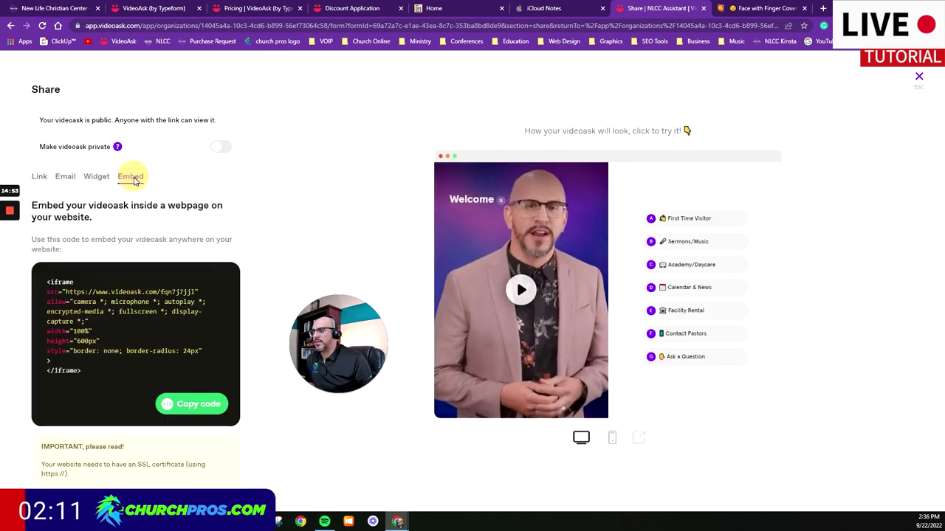
- Open the widget sharing options, collapse the live widget on the church website for comparison, and return to VideoAsk
left_click(96, 178)
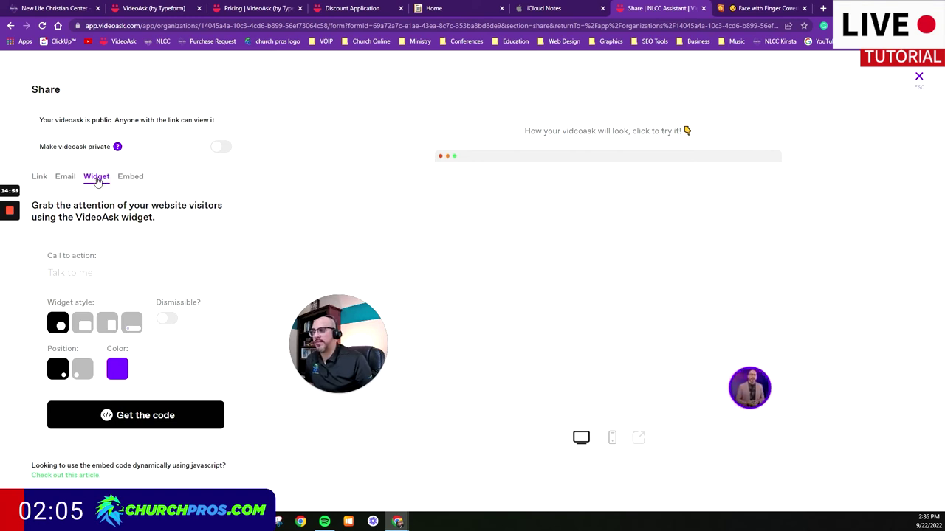
left_click(56, 8)
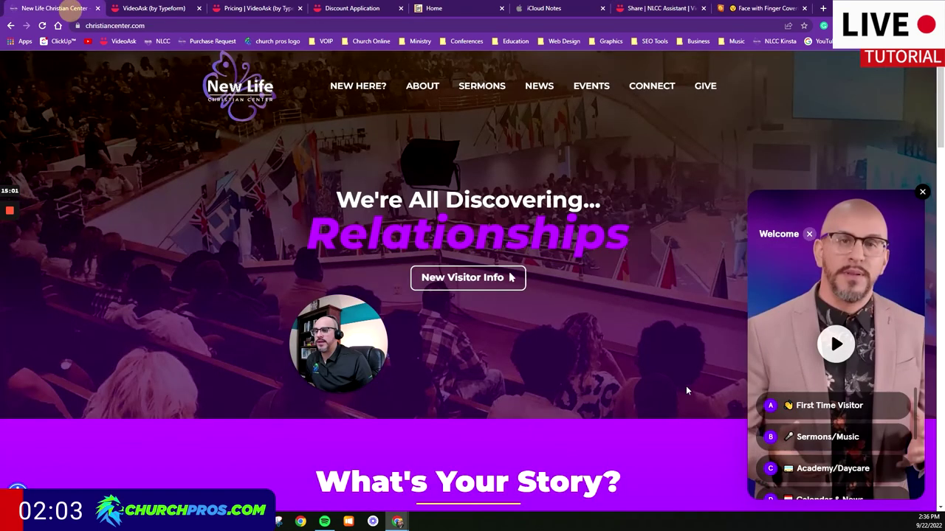
left_click(922, 192)
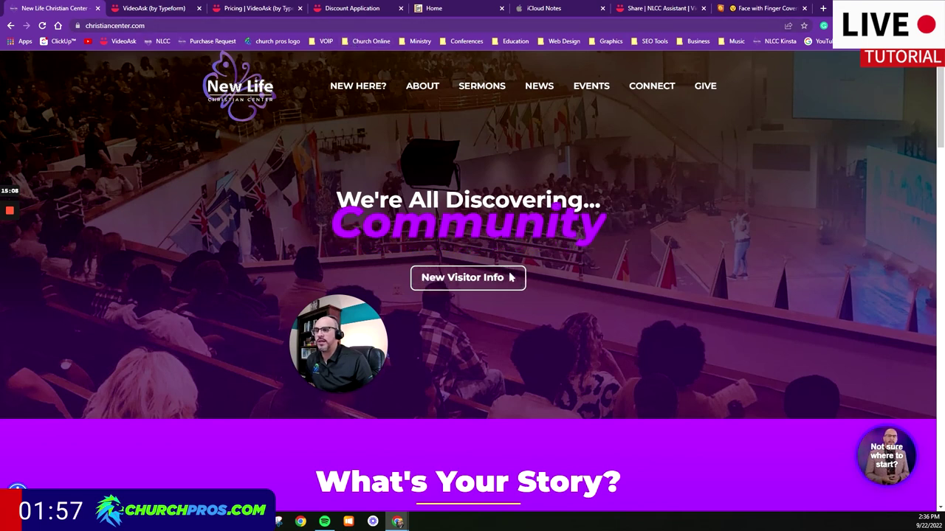
left_click(660, 9)
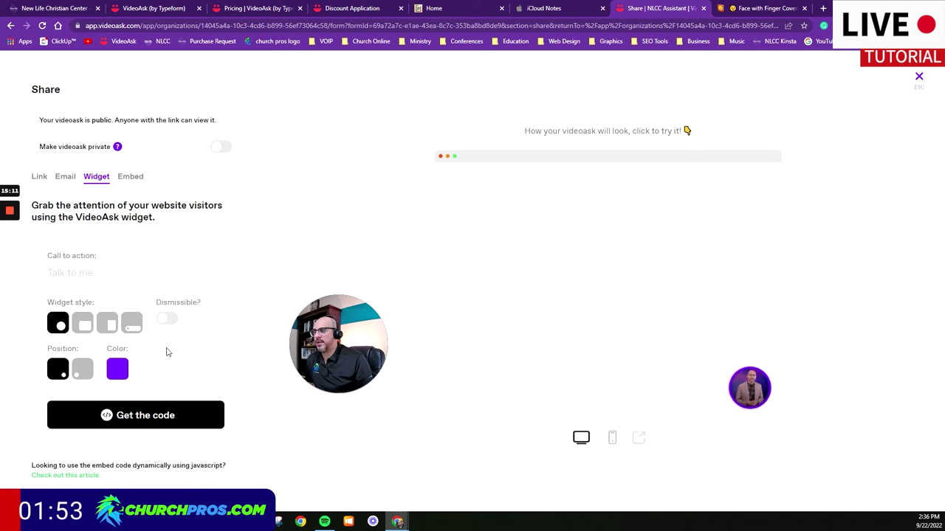
- Try the other widget styles, the opposite position and the dismissible option, restoring the round, bottom-right, non-dismissible widget
left_click(88, 329)
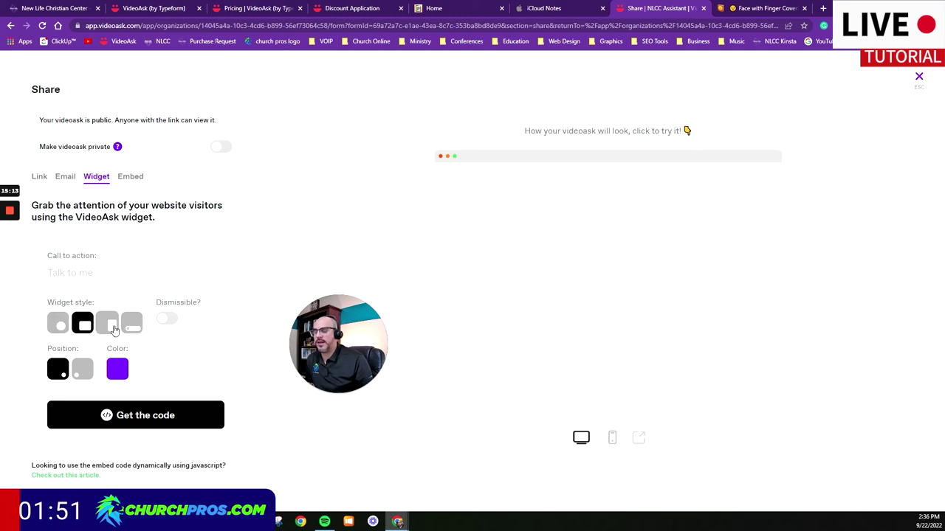
left_click(111, 328)
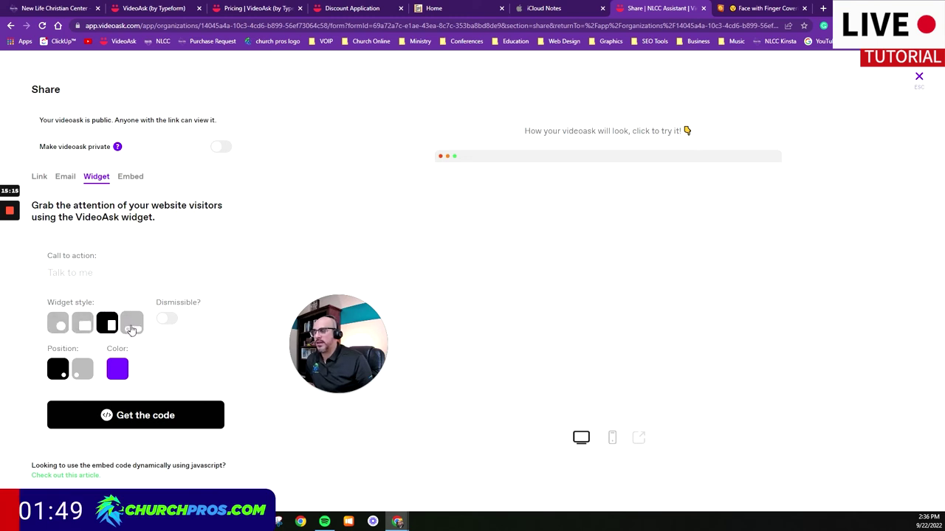
left_click(132, 329)
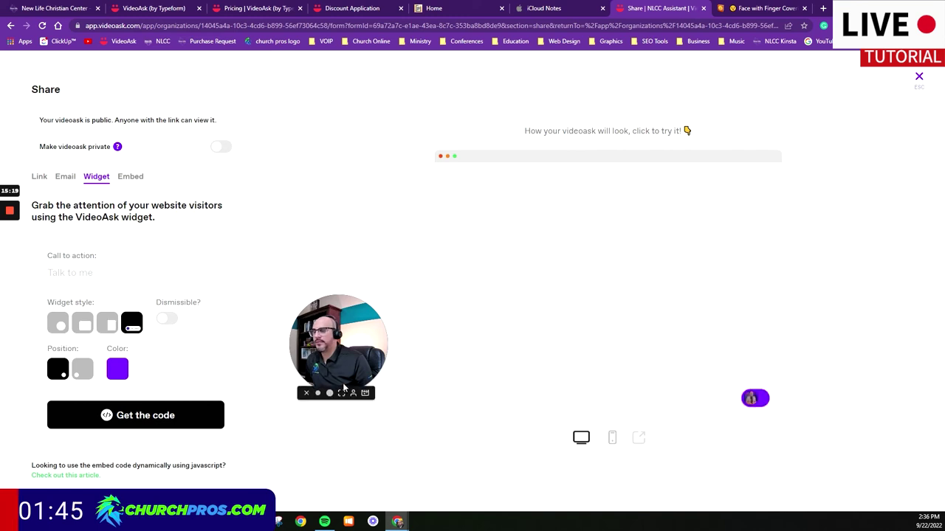
left_click(329, 393)
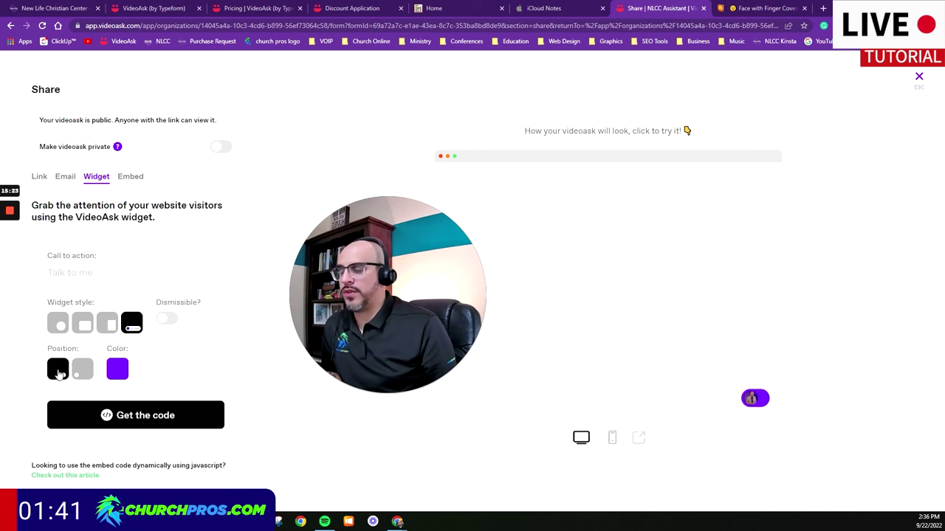
left_click(79, 374)
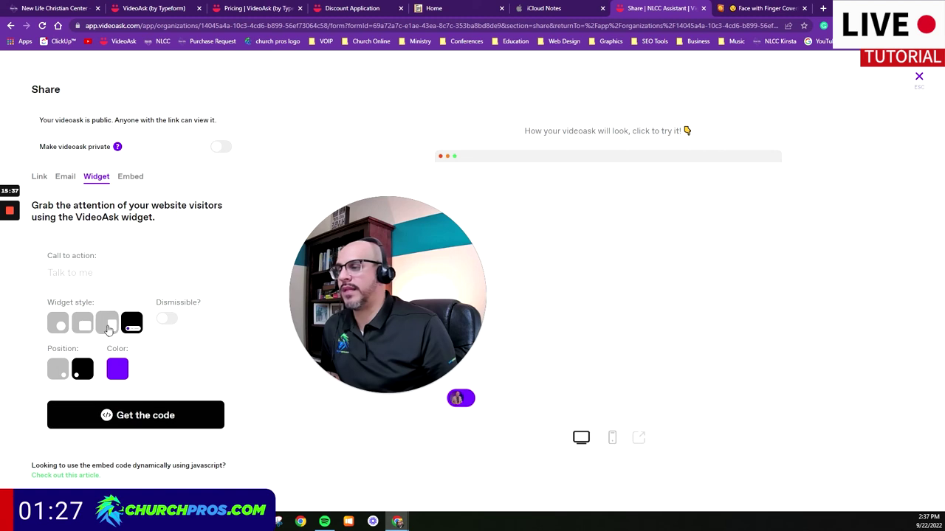
left_click(58, 330)
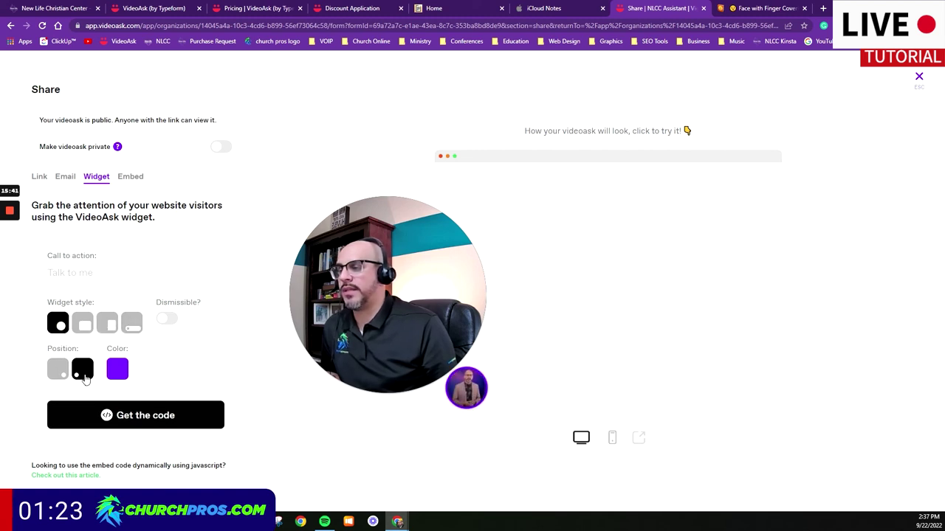
left_click(59, 369)
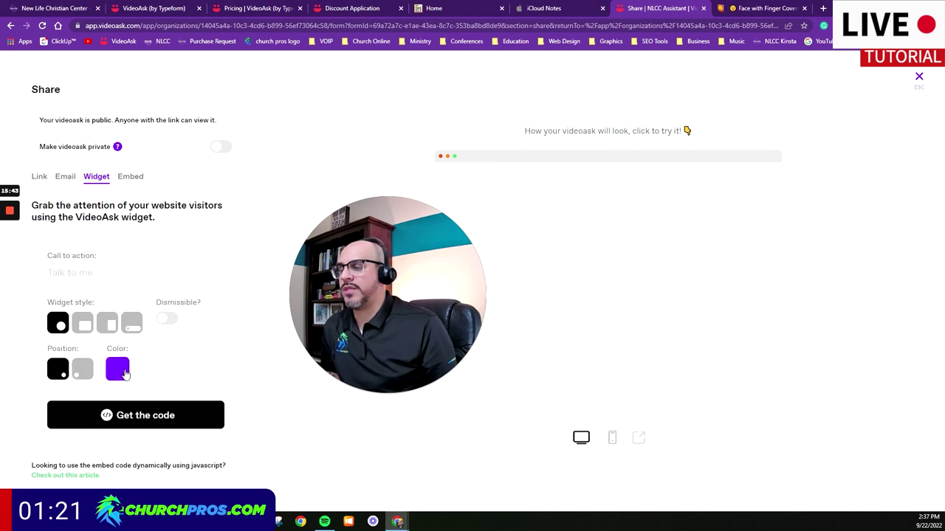
left_click(168, 321)
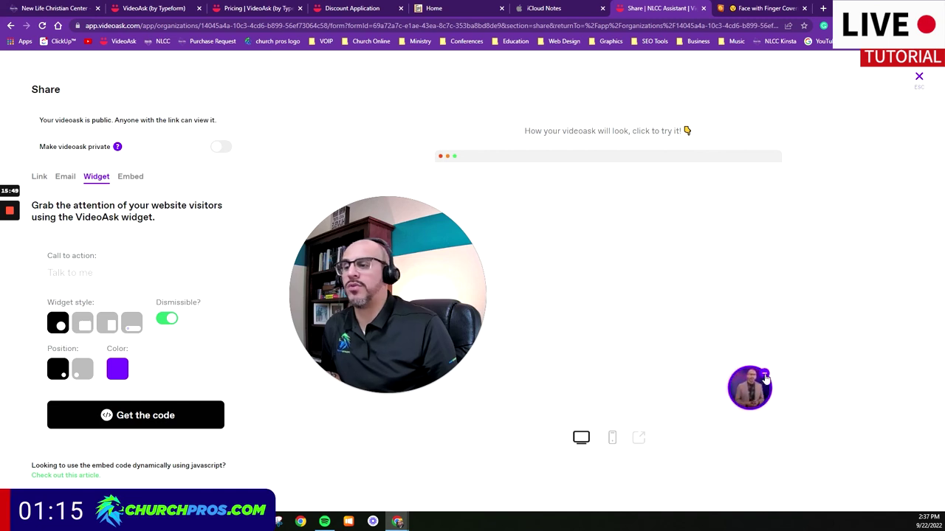
left_click(166, 322)
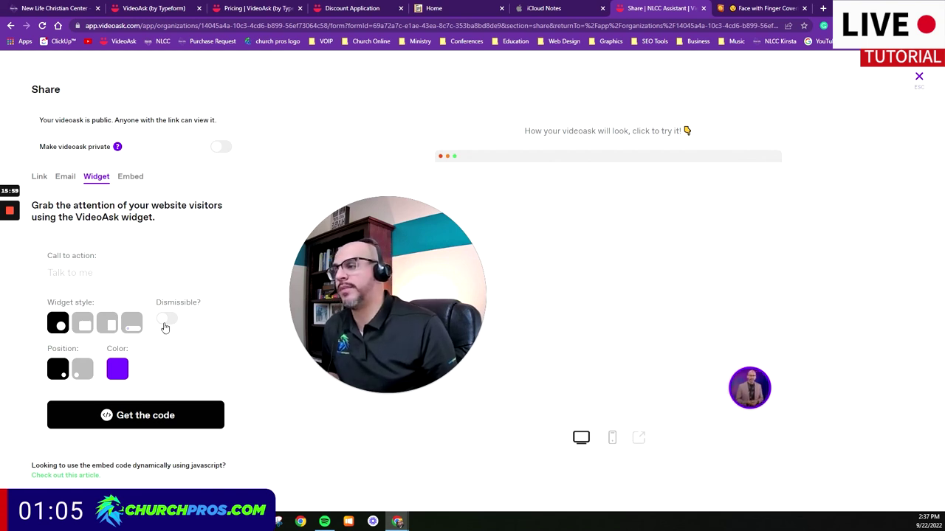
- Generate and copy the NLCC Assistant's widget code, and switch to the church website showing the live widget
left_click(166, 417)
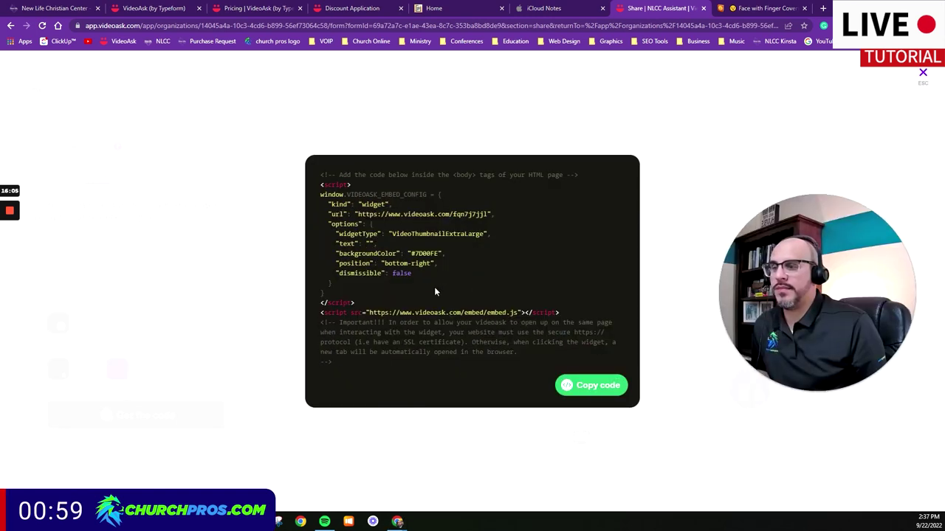
left_click(601, 390)
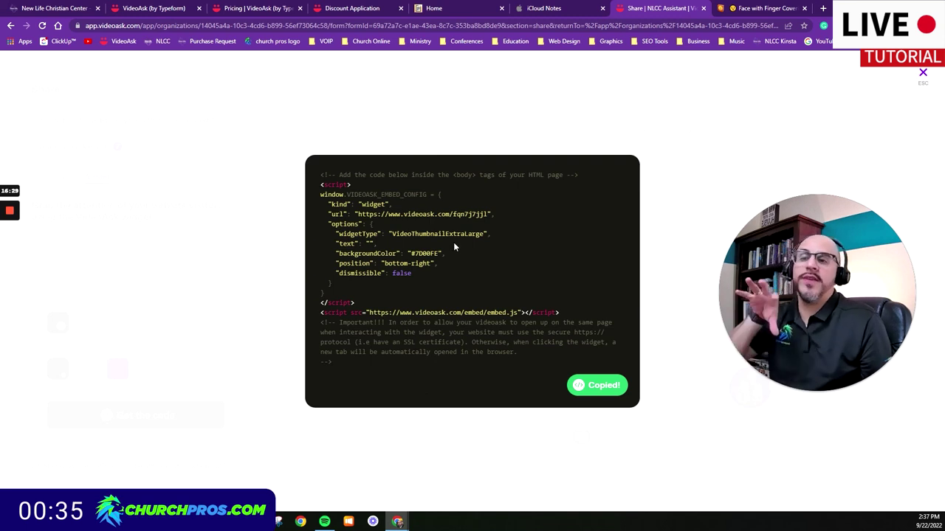
left_click(74, 9)
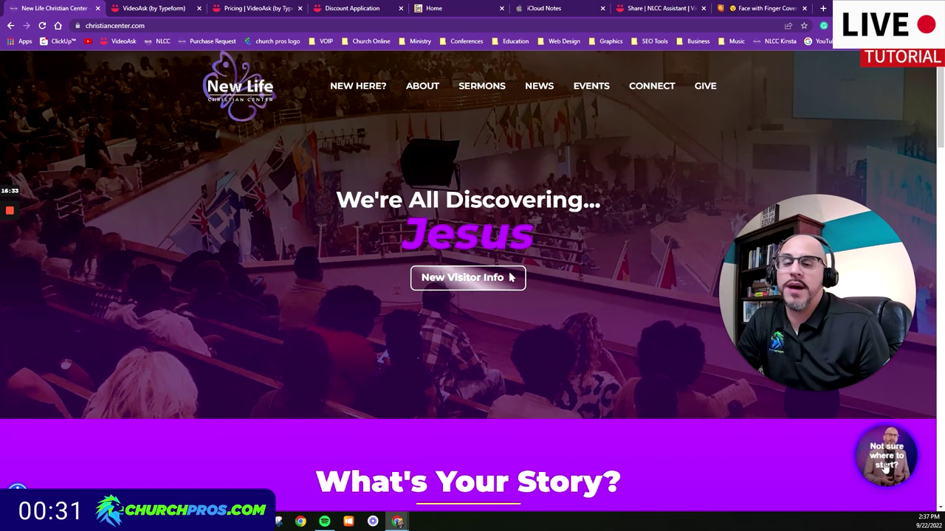